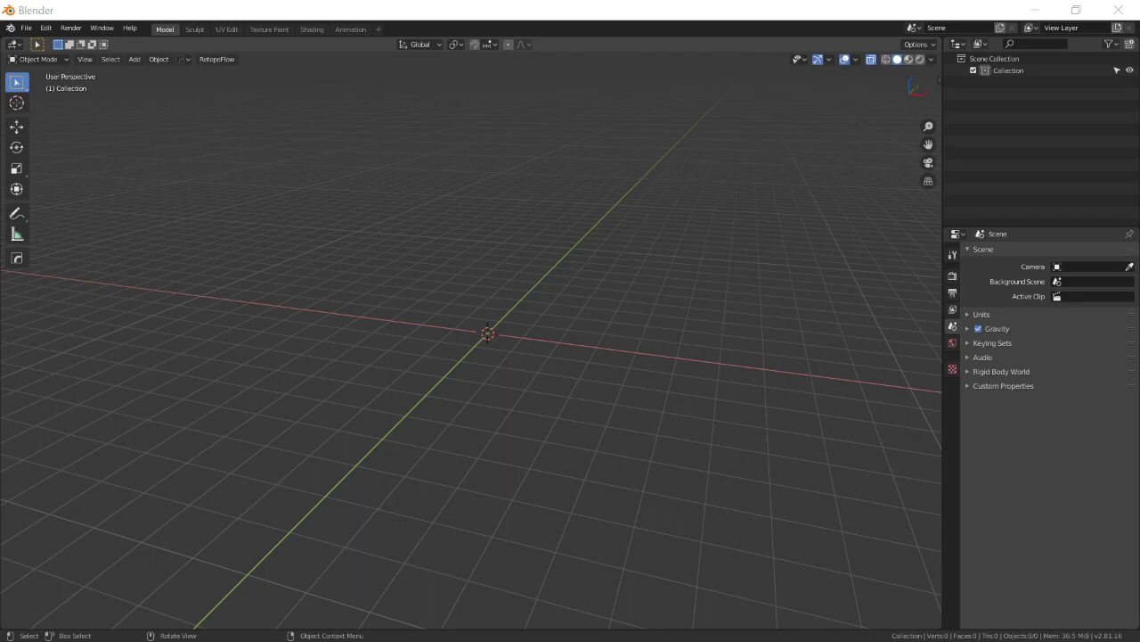
# Add a cube mesh at the world origin.
pyautogui.moveTo(415, 377); pyautogui.dragTo(511, 447, button='middle')
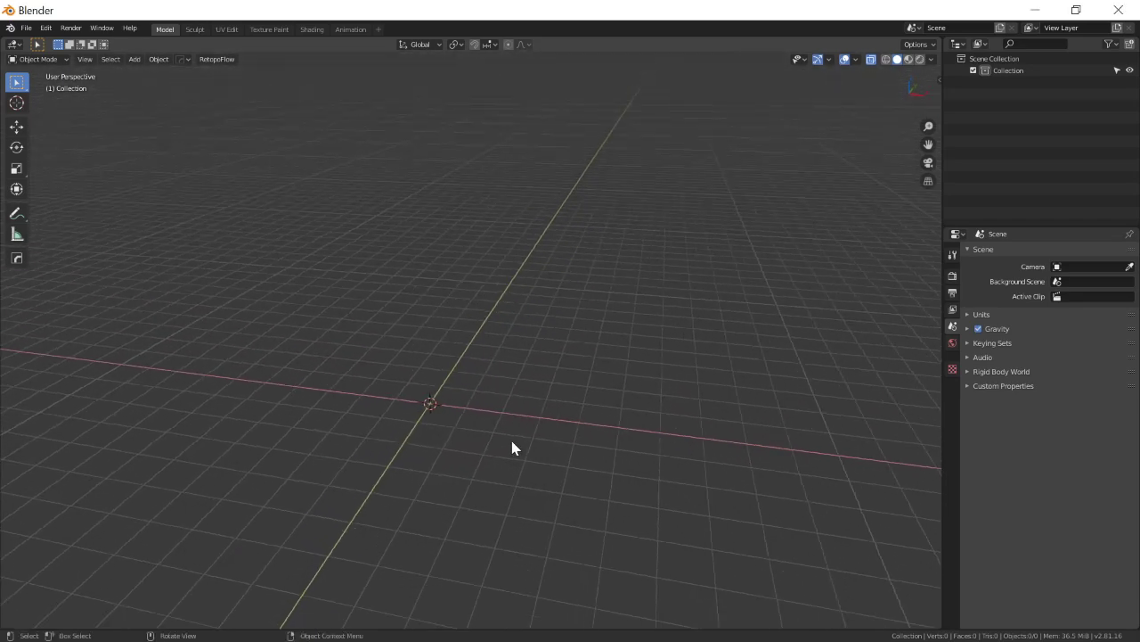
pyautogui.hotkey('shift', 'a')
pyautogui.moveTo(489, 401)
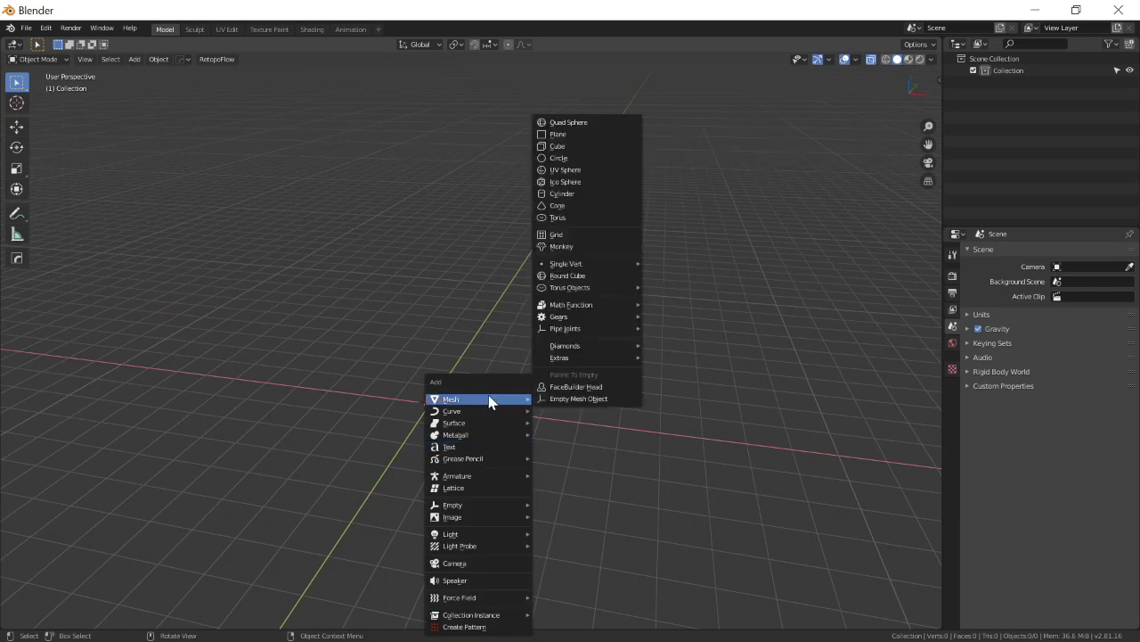
pyautogui.click(567, 146)
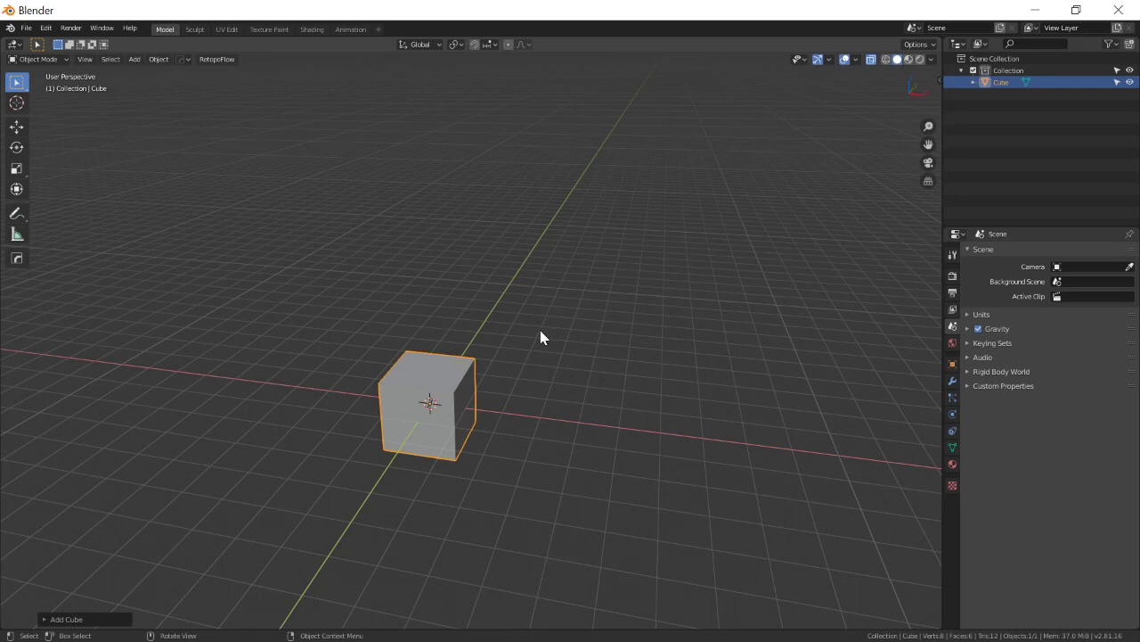
# Flatten the cube along the Z axis to an exact Z scale of 0.2.
pyautogui.moveTo(539, 334); pyautogui.dragTo(560, 407, button='middle')
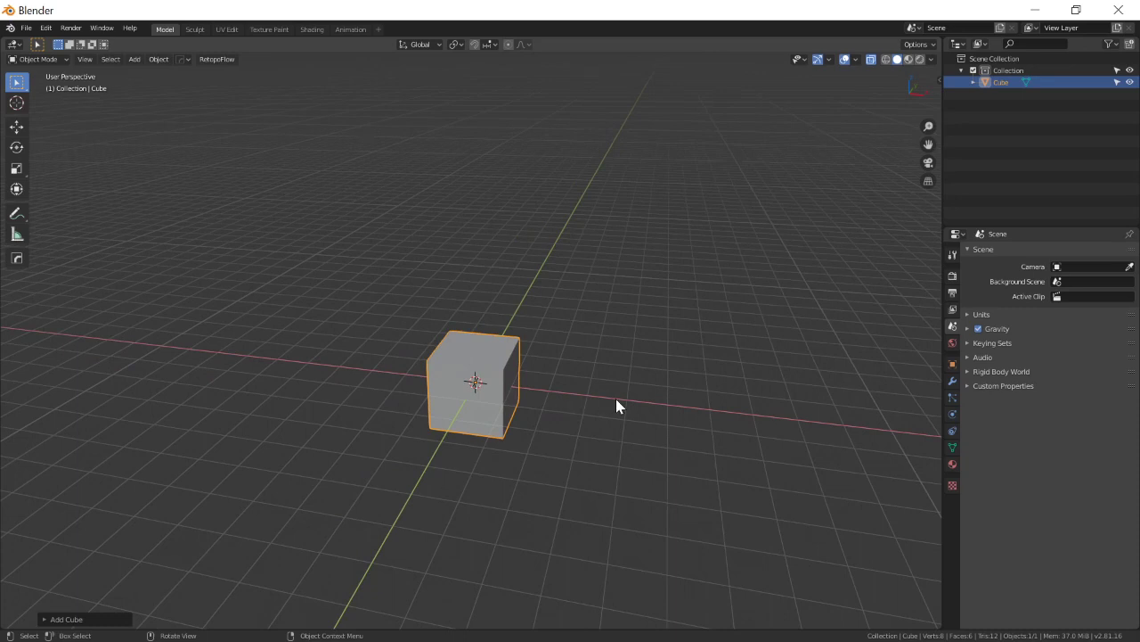
pyautogui.press('s')
pyautogui.press('z')
pyautogui.click(521, 387)
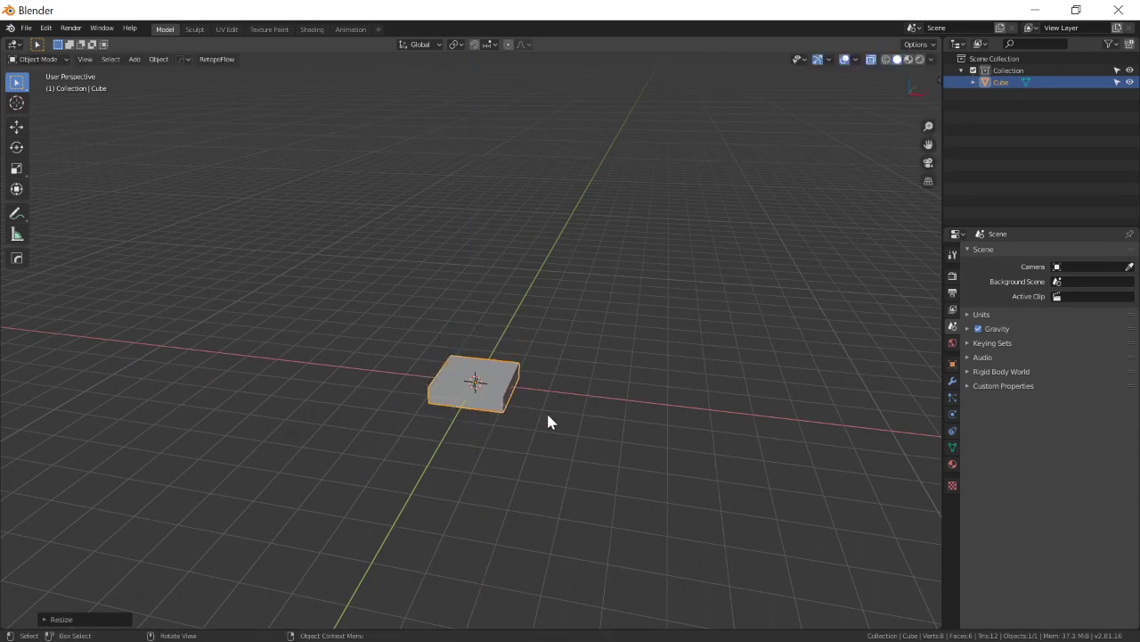
pyautogui.press('n')
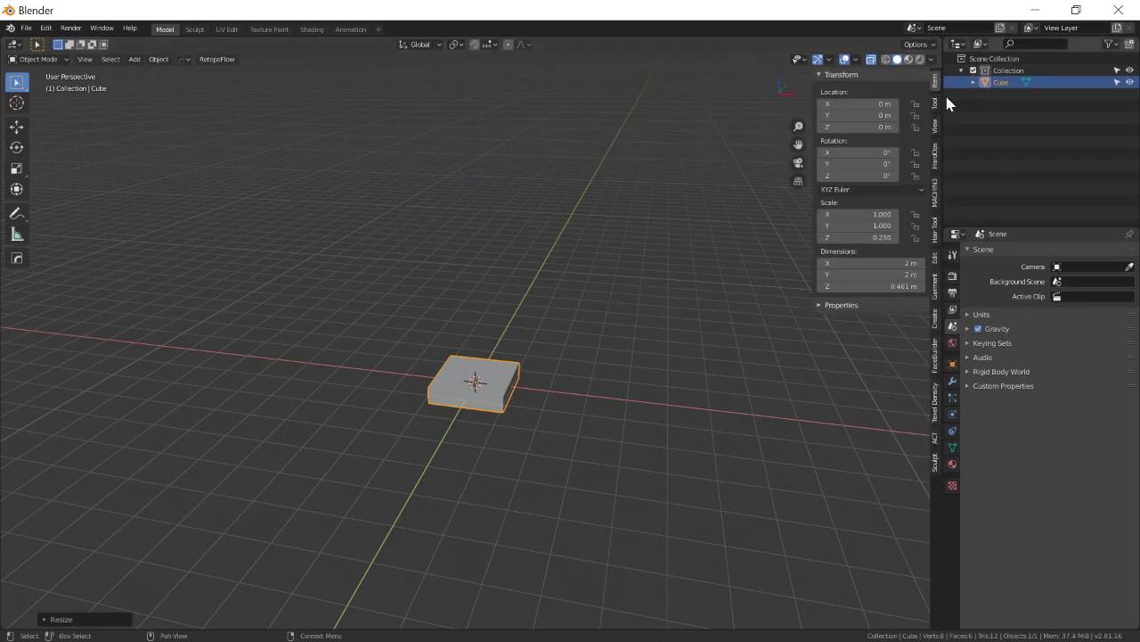
pyautogui.click(857, 237)
pyautogui.hotkey('ctrl', 'a')
pyautogui.write('0.2')
pyautogui.press('Return')
# Stretch the flattened cube into a plank by setting its X scale to 4 and its Y scale to 0.75.
pyautogui.moveTo(789, 285); pyautogui.dragTo(668, 346, button='middle')
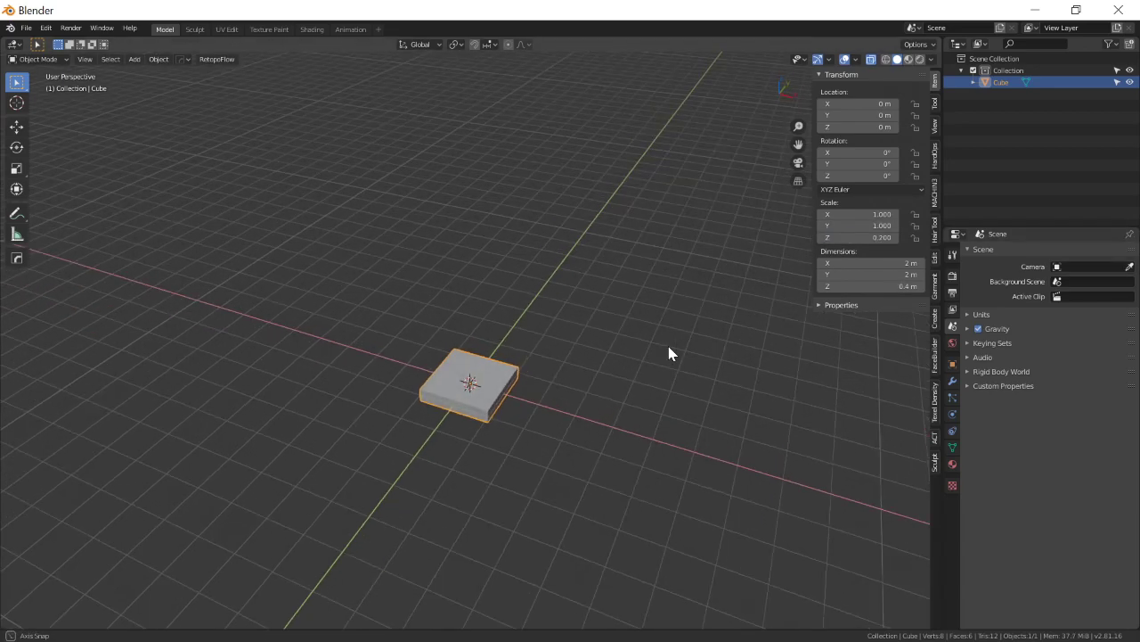
pyautogui.click(880, 218)
pyautogui.write('4')
pyautogui.press('Return')
pyautogui.moveTo(548, 336); pyautogui.dragTo(532, 343, button='middle')
pyautogui.click(866, 225)
pyautogui.press('BackSpace')
pyautogui.write('.75')
pyautogui.press('Return')
pyautogui.moveTo(535, 326); pyautogui.dragTo(499, 351, button='middle')
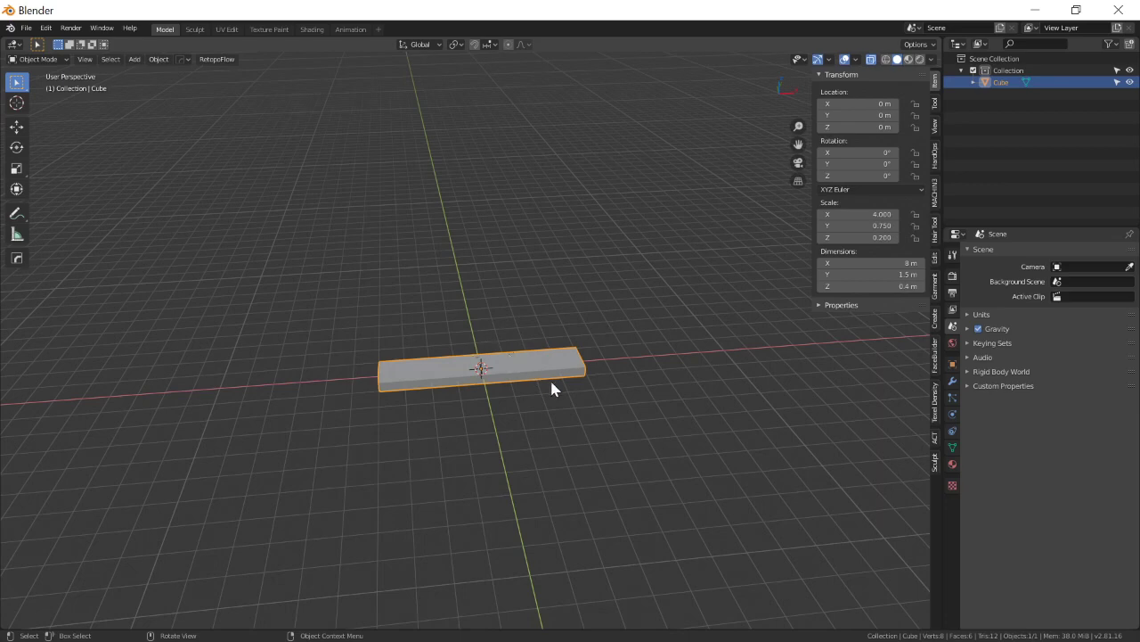
pyautogui.press('r')
pyautogui.press('z')
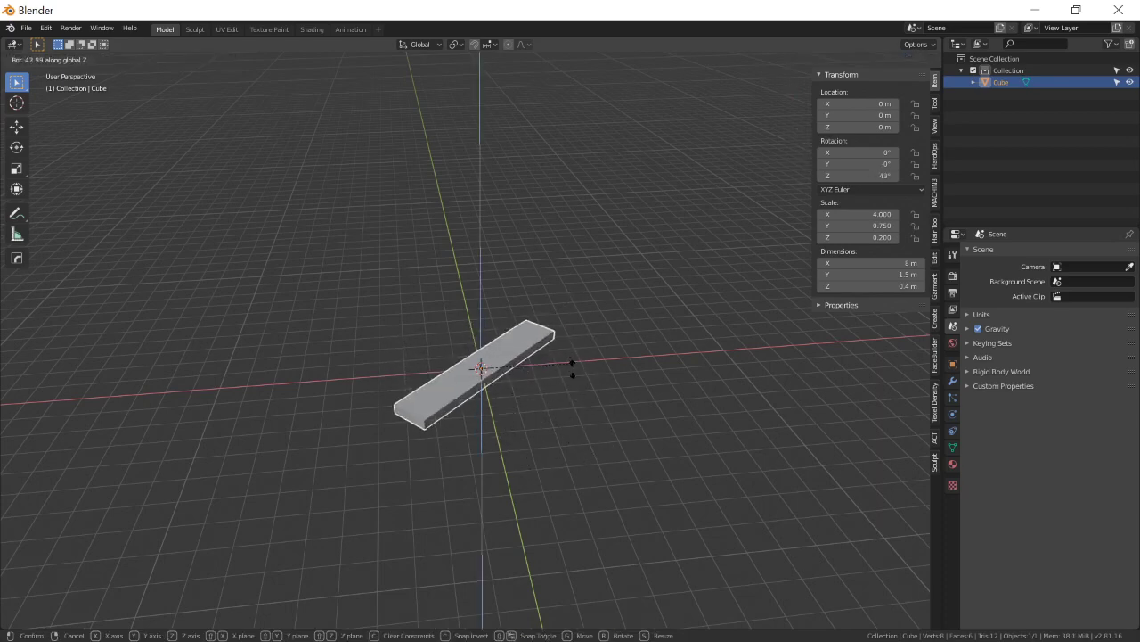
pyautogui.press('Escape')
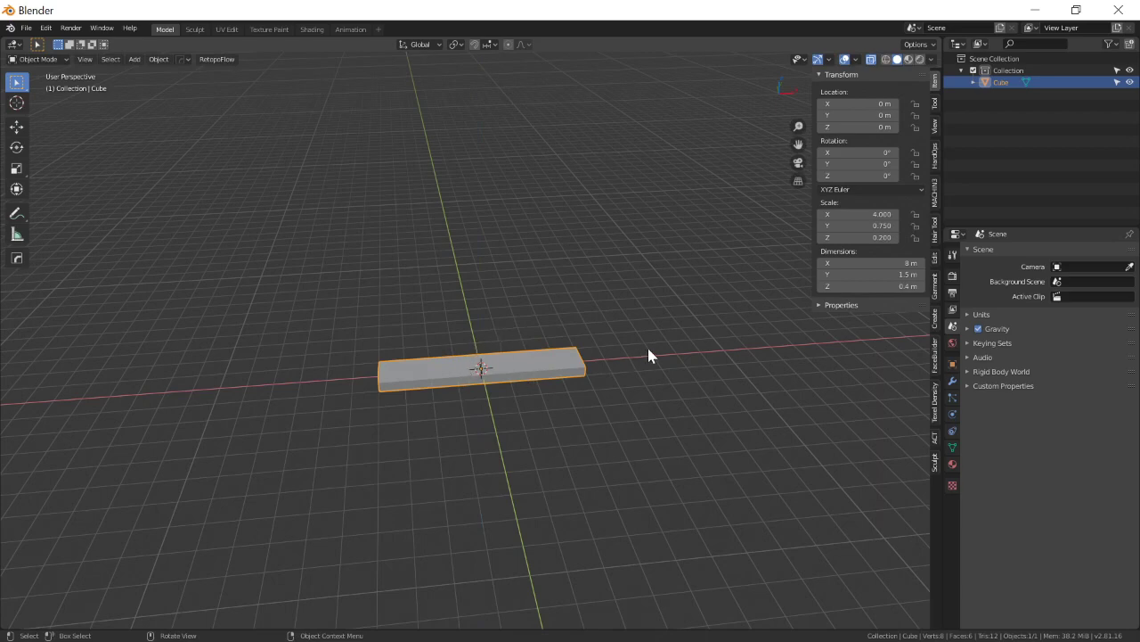
# Turn on snapping and move the plank 5 m along the X axis, away from the world origin.
pyautogui.scroll(2, 606, 361)
pyautogui.scroll(-2, 605, 369)
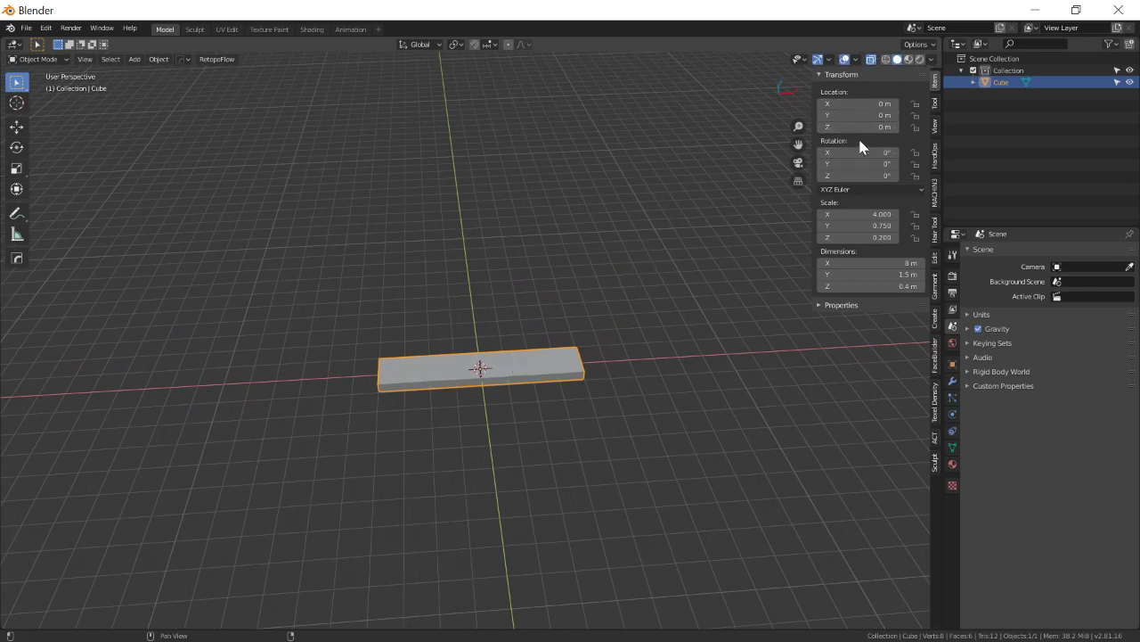
pyautogui.hotkey('shift', 'Tab')
pyautogui.click(489, 45)
pyautogui.press('g')
pyautogui.press('x')
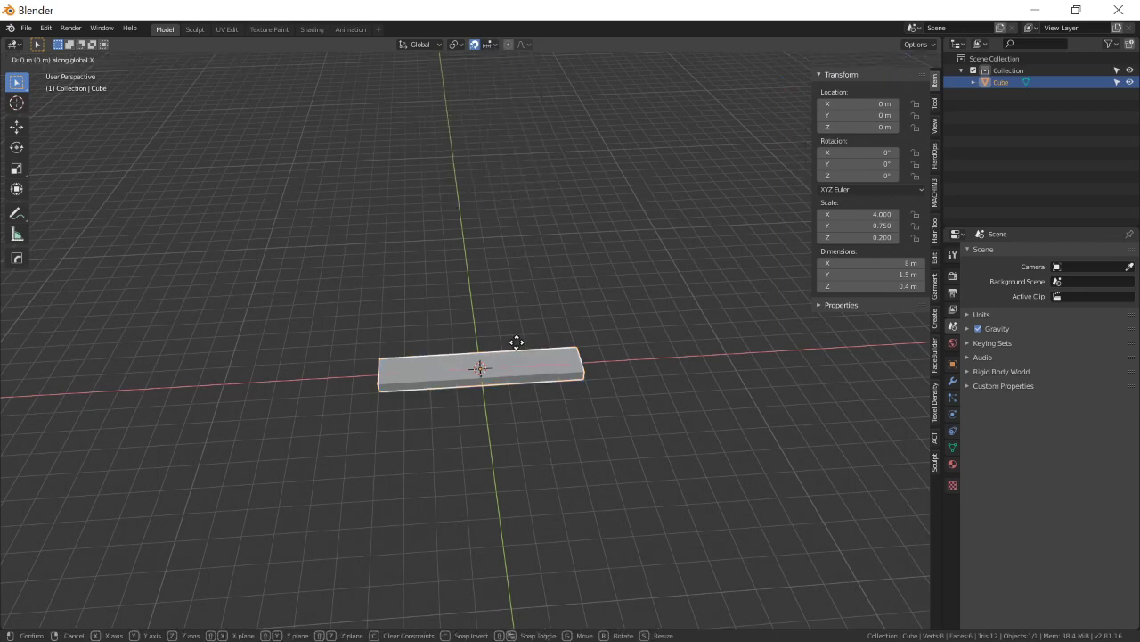
pyautogui.click(633, 343)
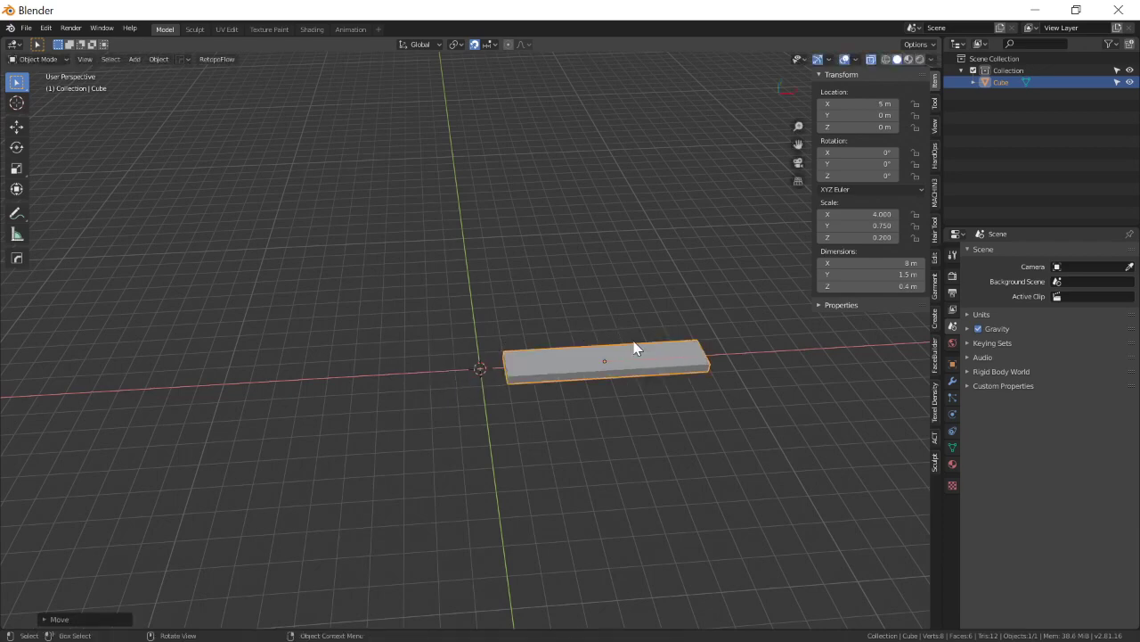
# Apply all of the plank's transforms so its origin sits at the world origin and its scale is 1.
pyautogui.moveTo(618, 321); pyautogui.dragTo(586, 330, button='middle')
pyautogui.scroll(2, 580, 344)
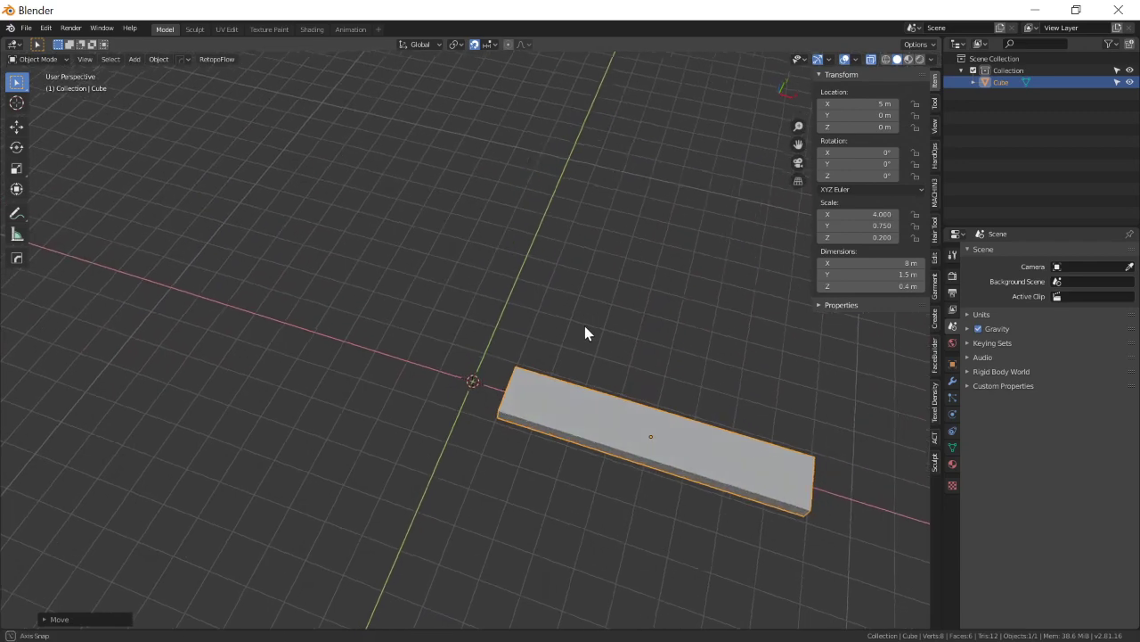
pyautogui.scroll(-2, 675, 339)
pyautogui.keyDown('shift'); pyautogui.moveTo(688, 344); pyautogui.dragTo(651, 322, button='middle'); pyautogui.keyUp('shift')
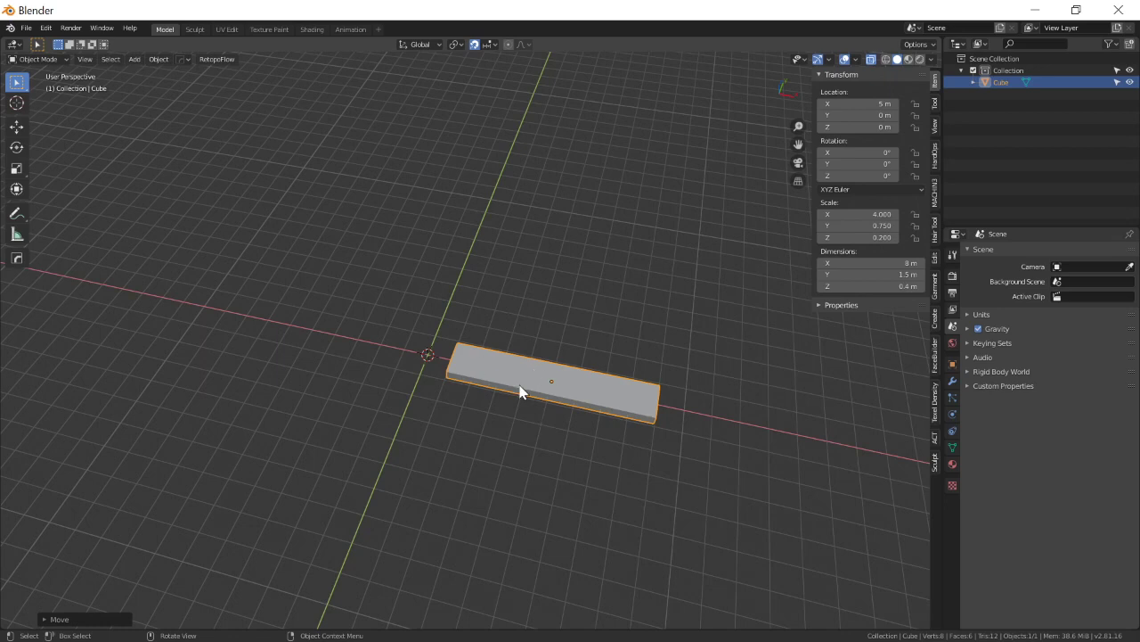
pyautogui.hotkey('ctrl', 'a')
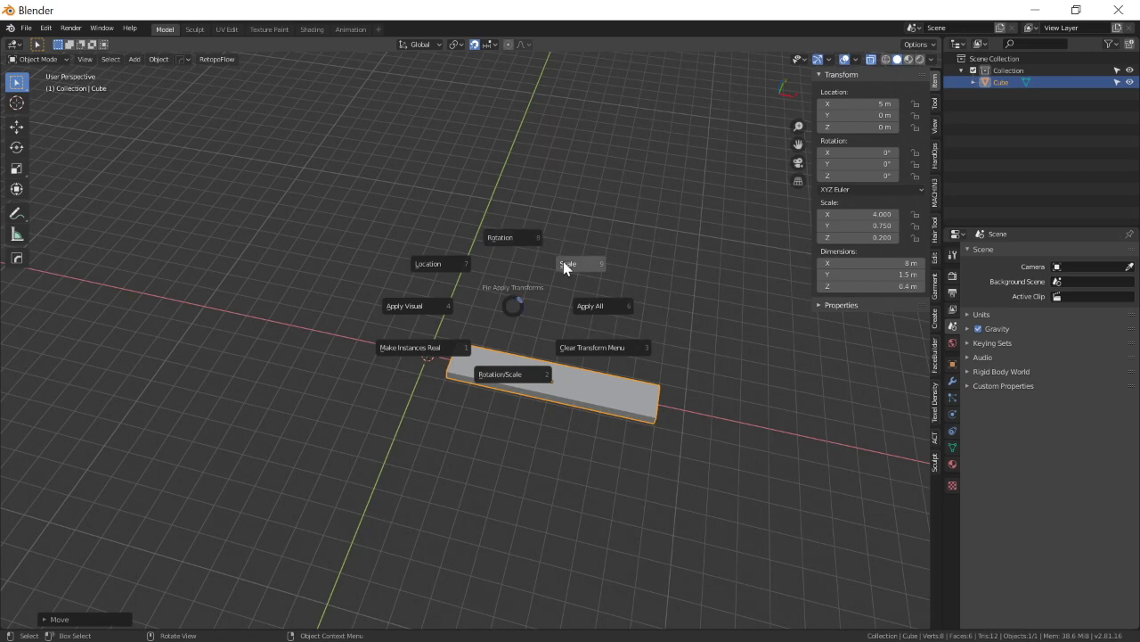
pyautogui.click(580, 308)
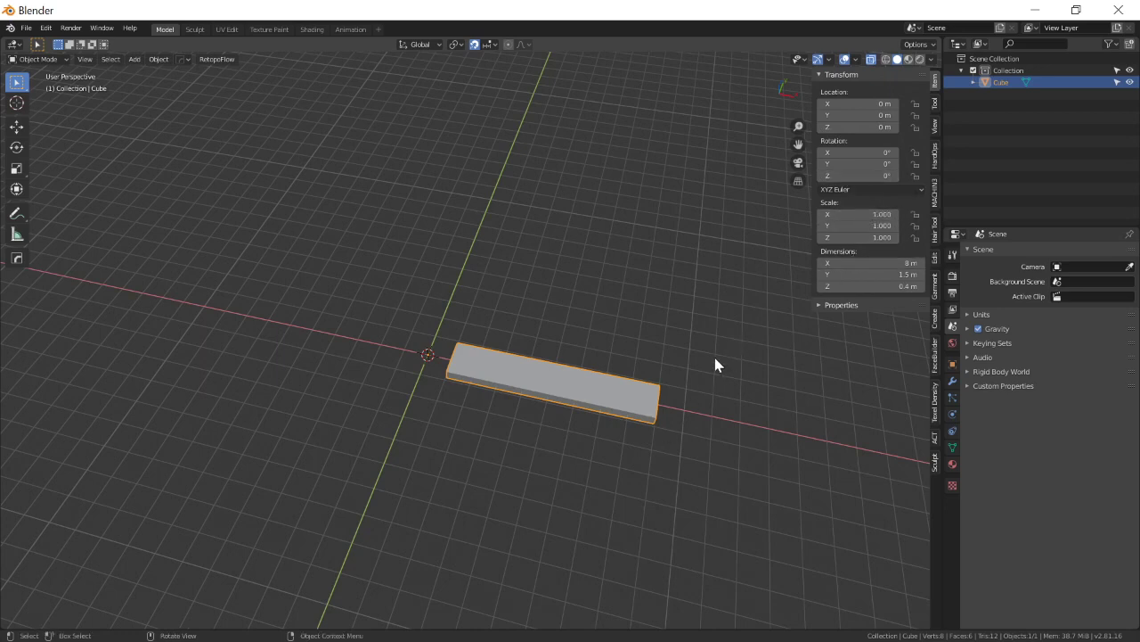
pyautogui.press('r')
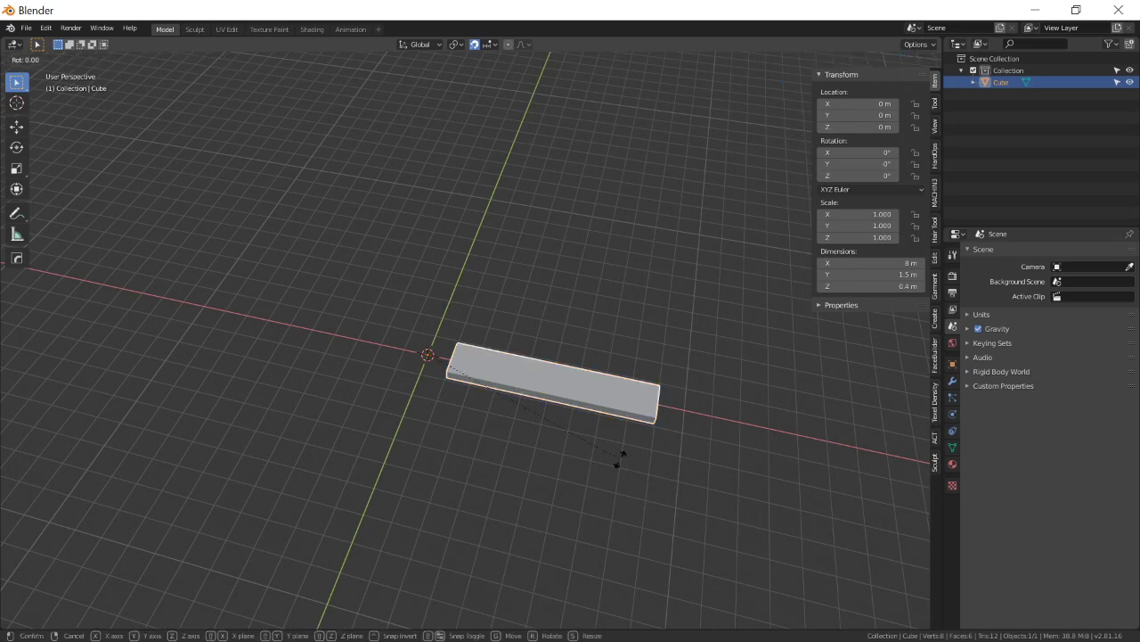
pyautogui.press('z')
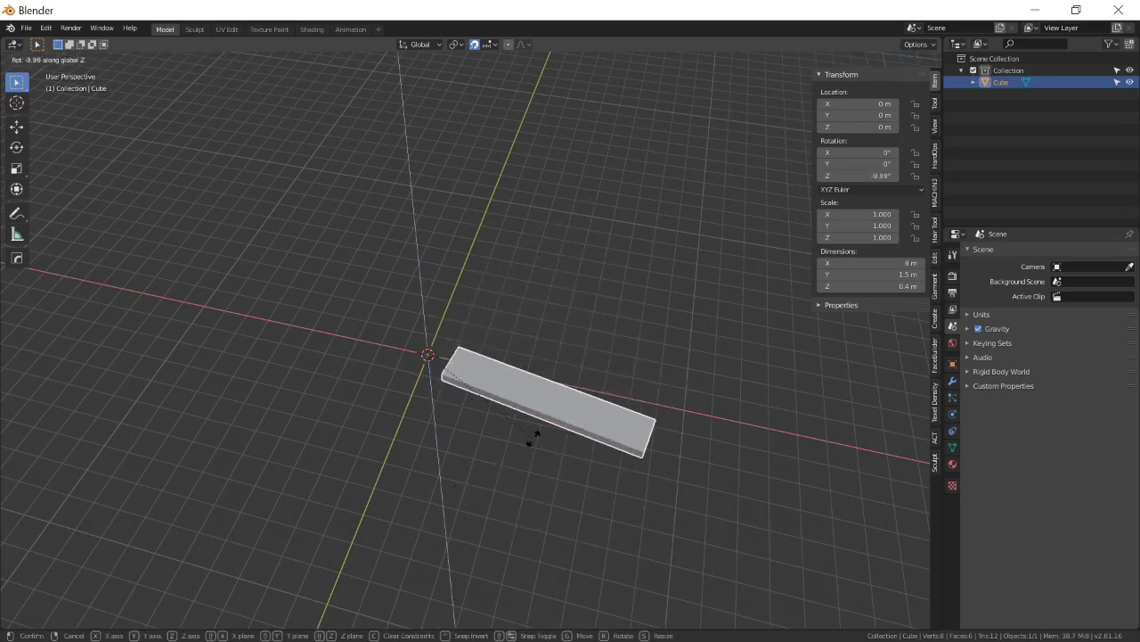
pyautogui.press('Escape')
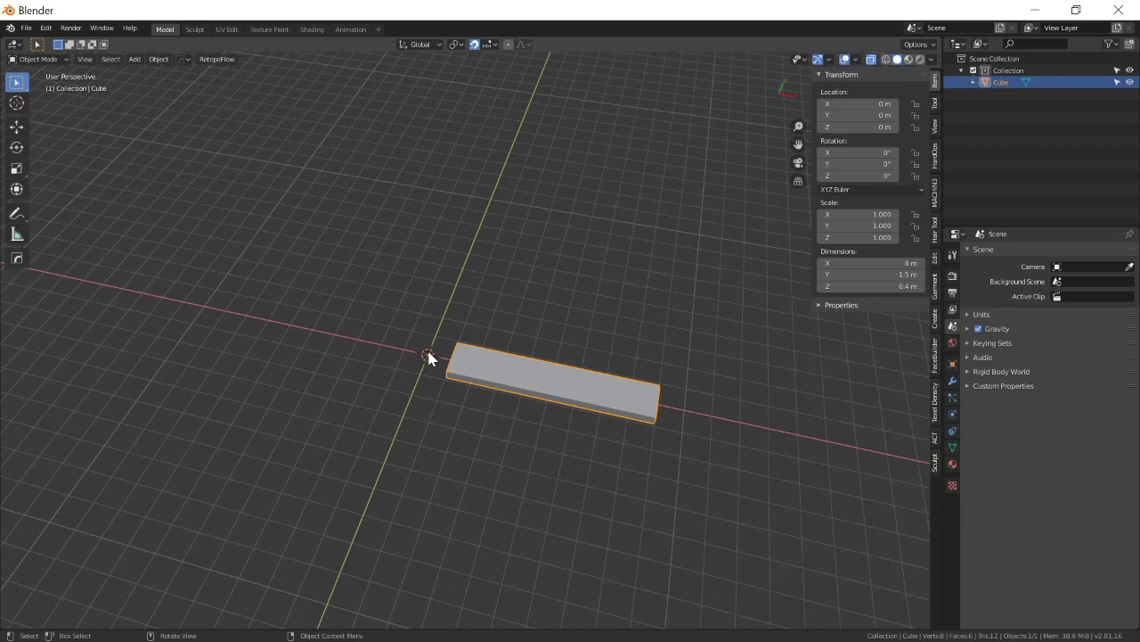
# Set the plank's origin to its geometry.
pyautogui.moveTo(504, 413); pyautogui.dragTo(494, 403, button='middle')
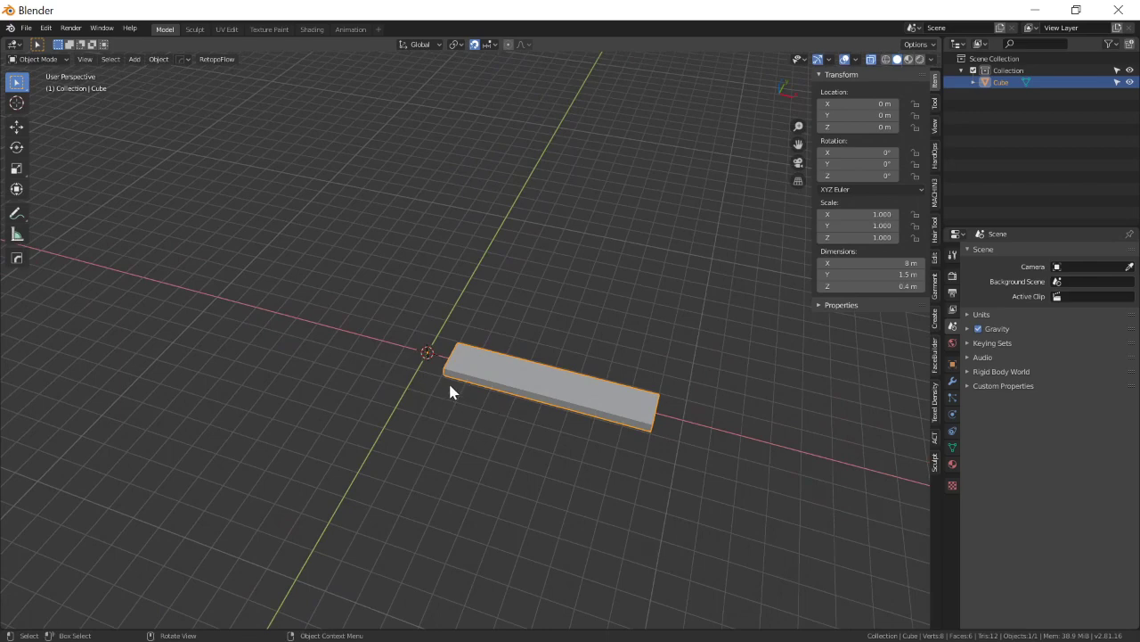
pyautogui.keyDown('shift'); pyautogui.moveTo(448, 387); pyautogui.dragTo(461, 408, button='middle'); pyautogui.keyUp('shift')
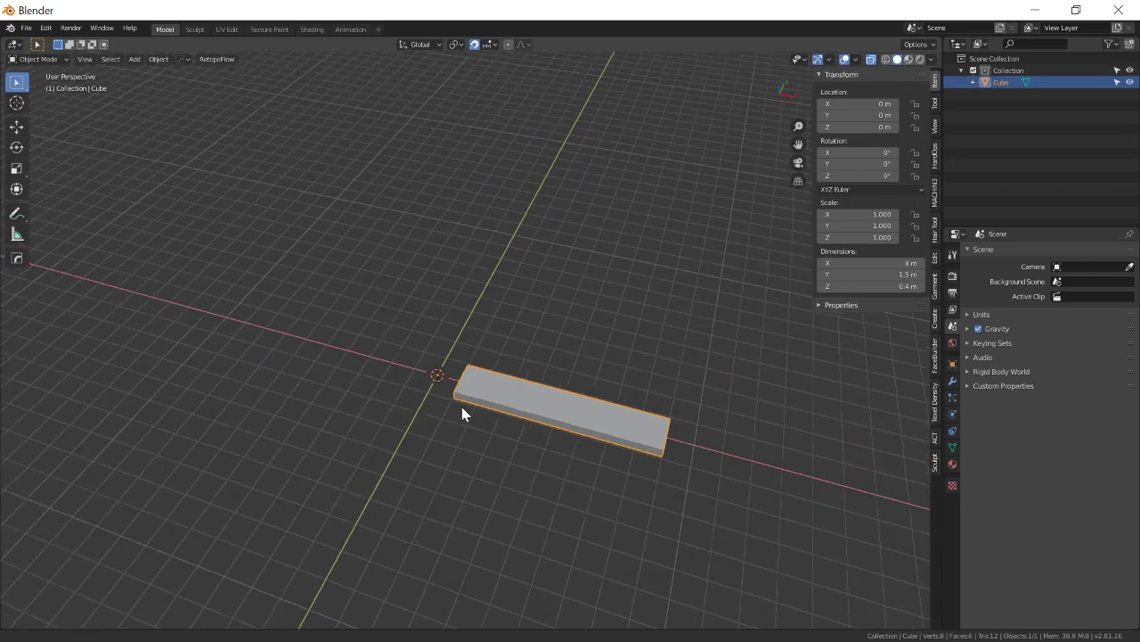
pyautogui.rightClick(607, 391)
pyautogui.moveTo(619, 377)
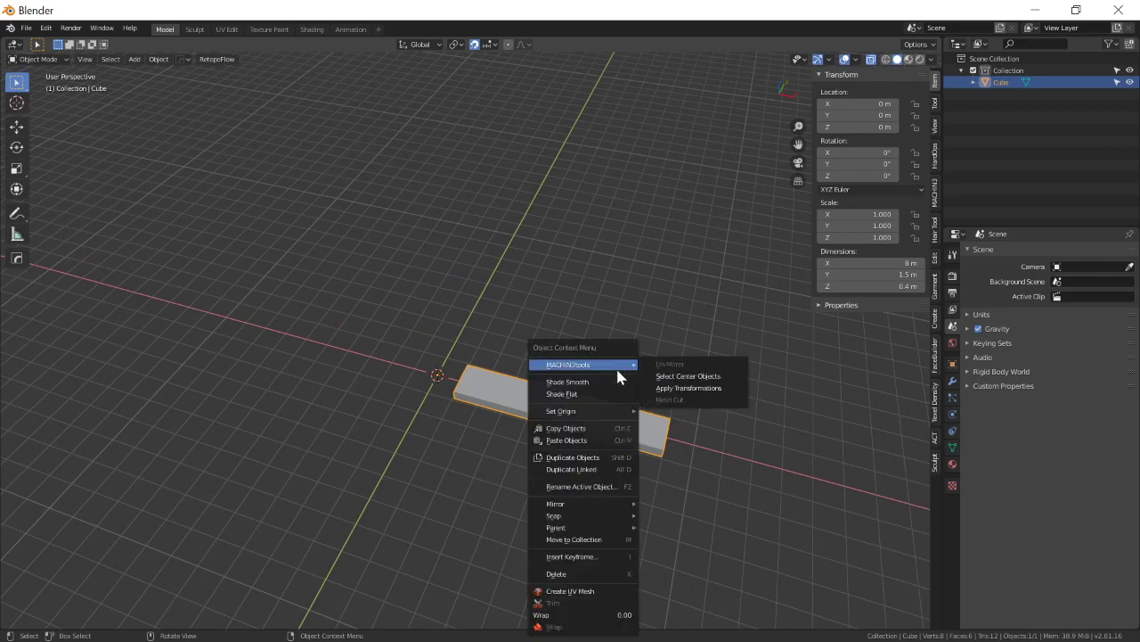
pyautogui.moveTo(591, 409)
pyautogui.click(691, 423)
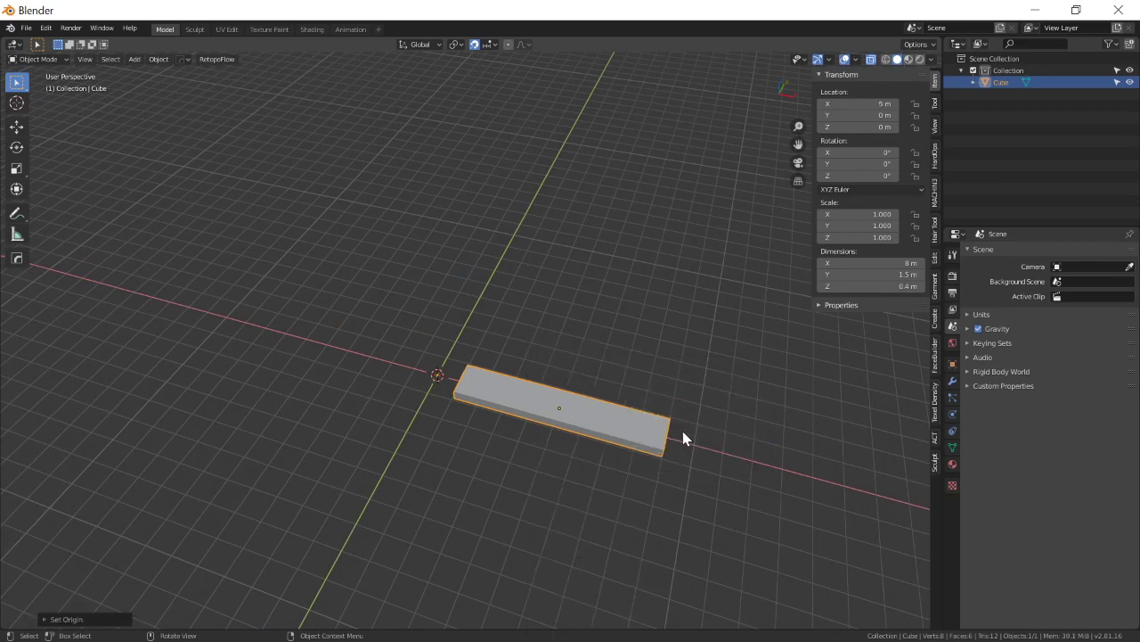
# Try rotating the plank about the Z axis around its own centre, and undo the rotation.
pyautogui.press('r')
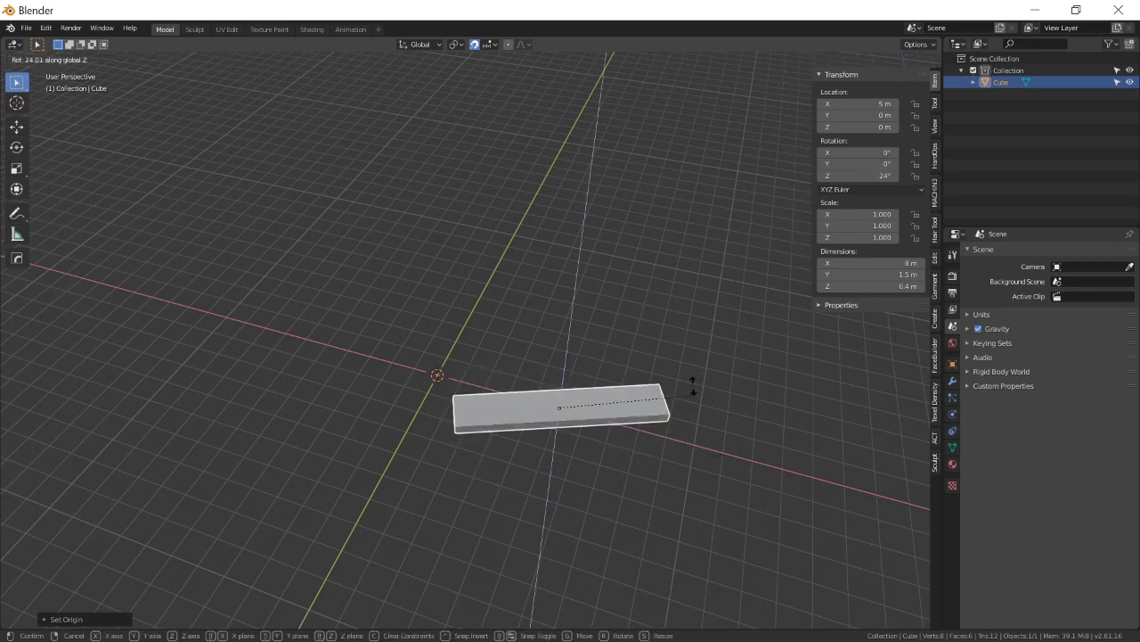
pyautogui.click(685, 429)
pyautogui.hotkey('ctrl', 'z')
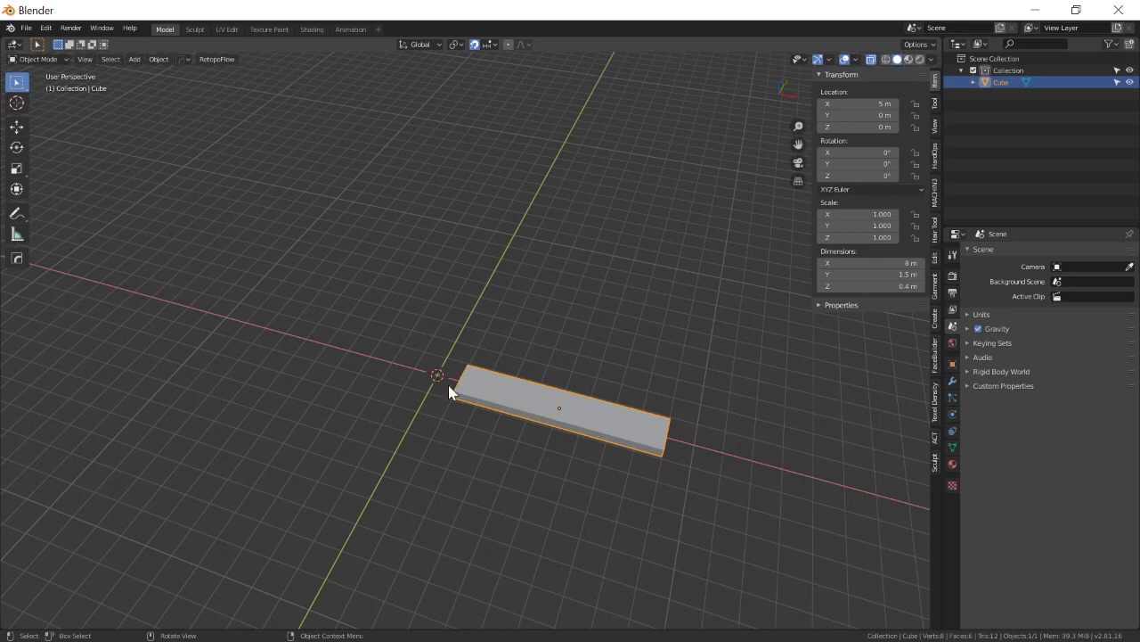
# Set the plank's origin to the 3D cursor at the world origin.
pyautogui.rightClick(532, 295)
pyautogui.moveTo(531, 293)
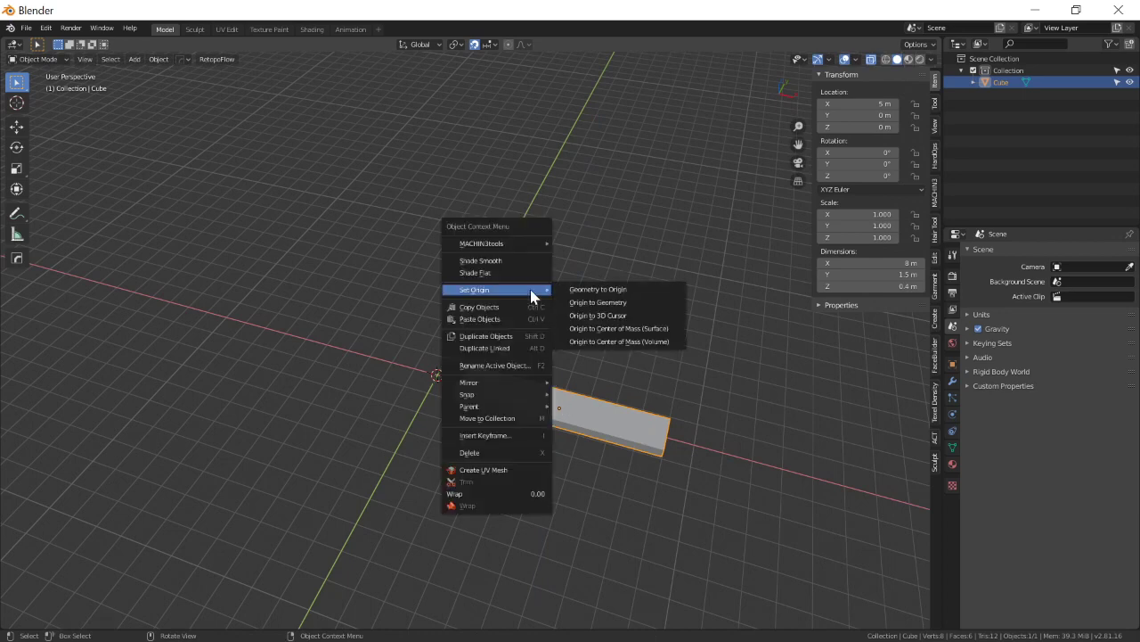
pyautogui.click(615, 316)
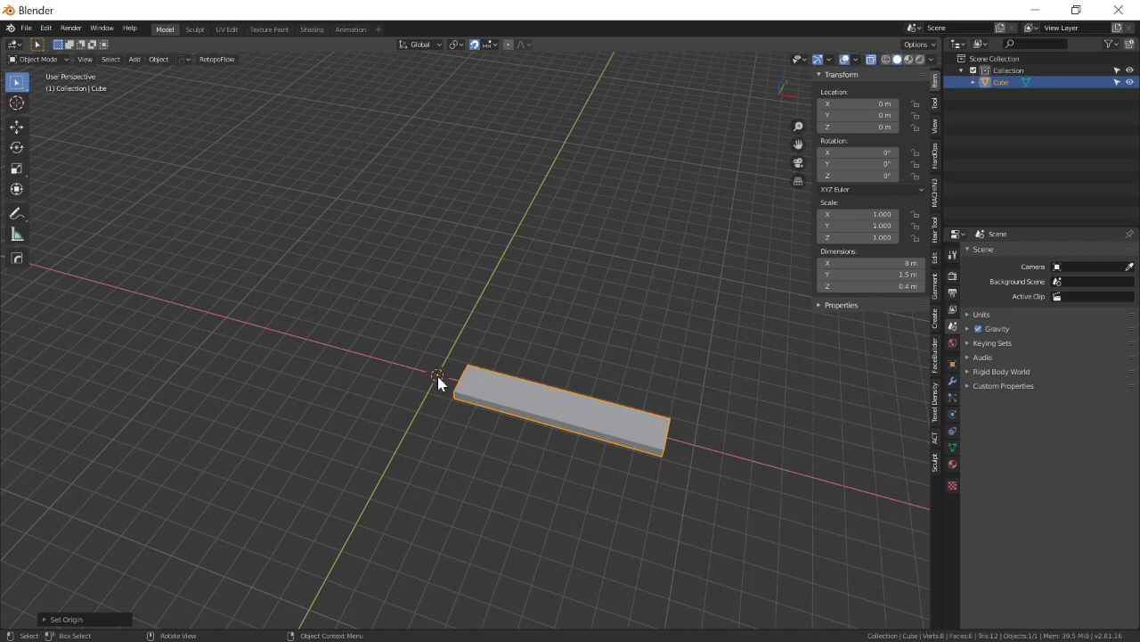
pyautogui.press('r')
pyautogui.press('z')
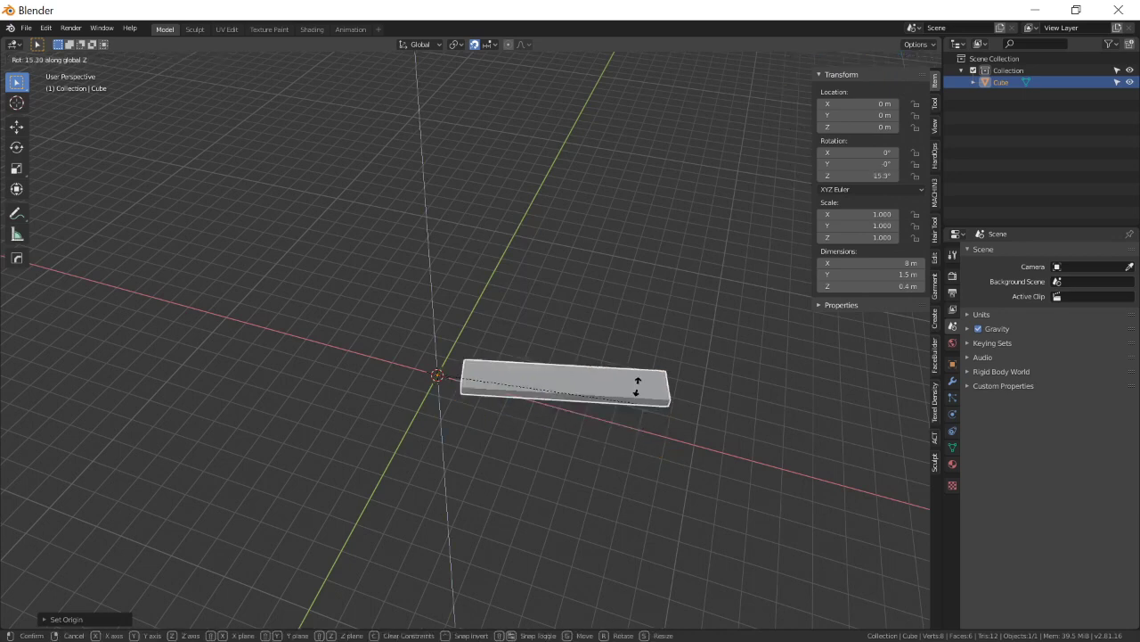
pyautogui.click(589, 431)
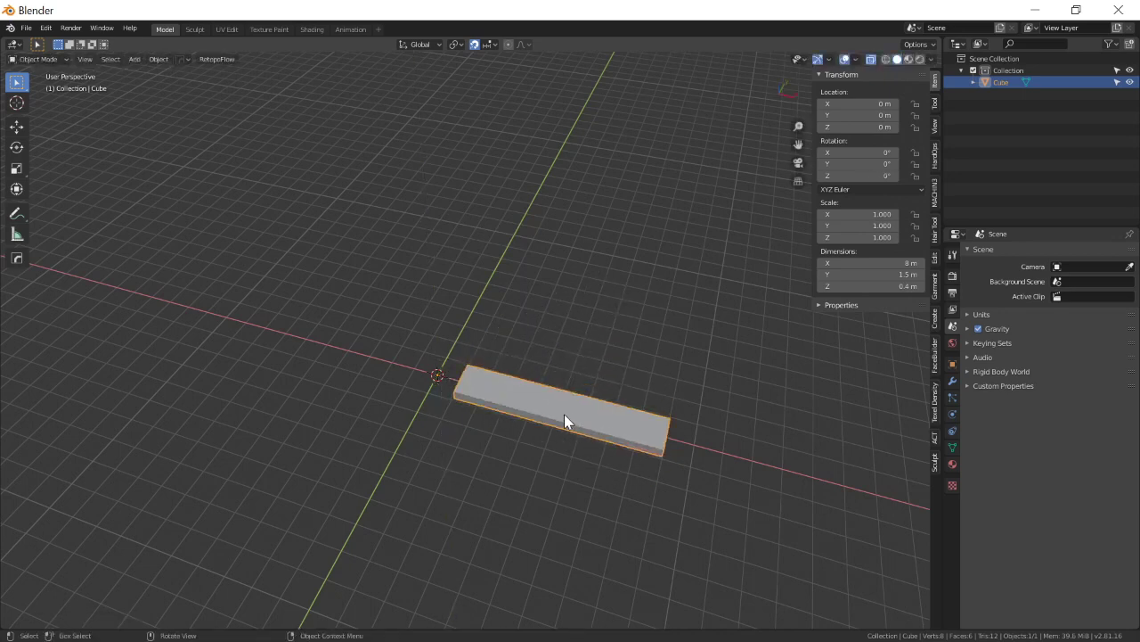
# Reselect the plank and add an Array modifier to it.
pyautogui.click(570, 321)
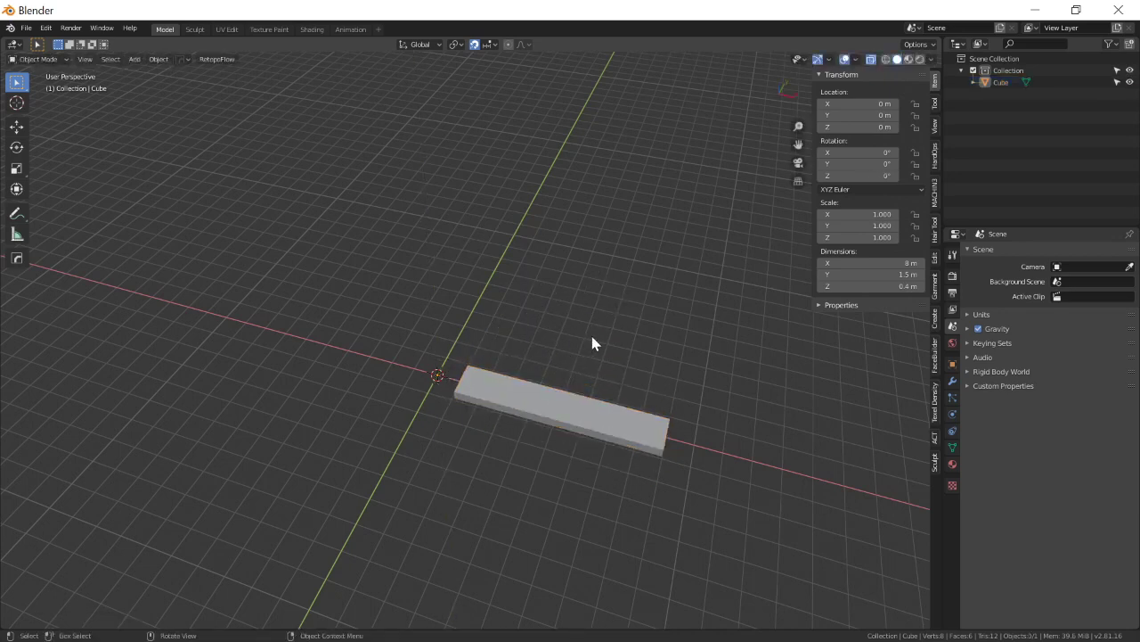
pyautogui.click(585, 413)
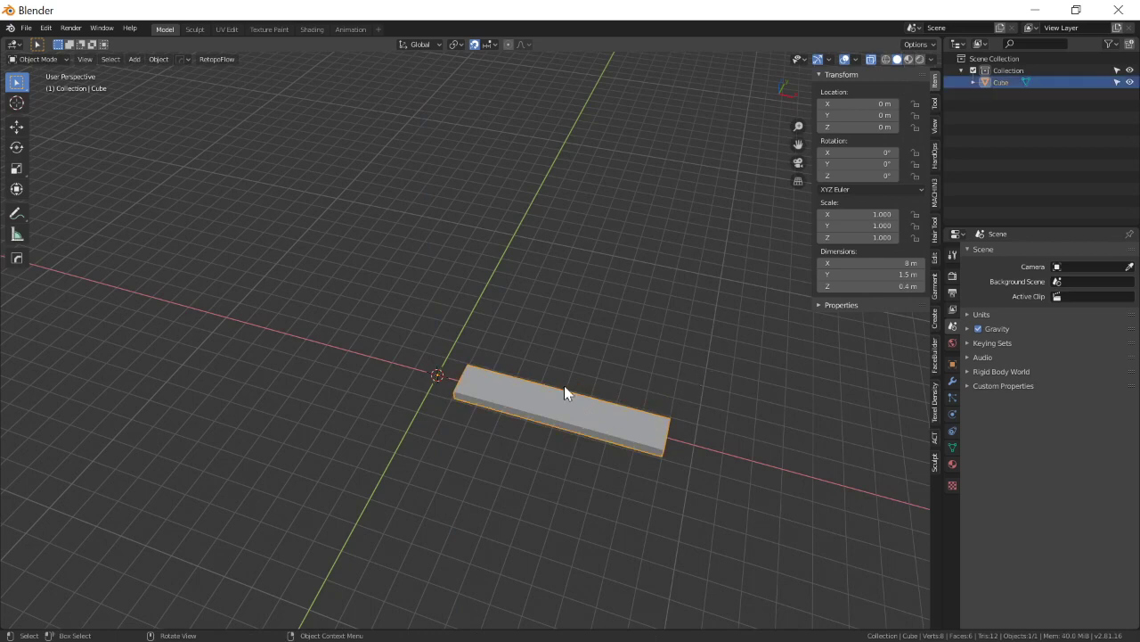
pyautogui.click(952, 381)
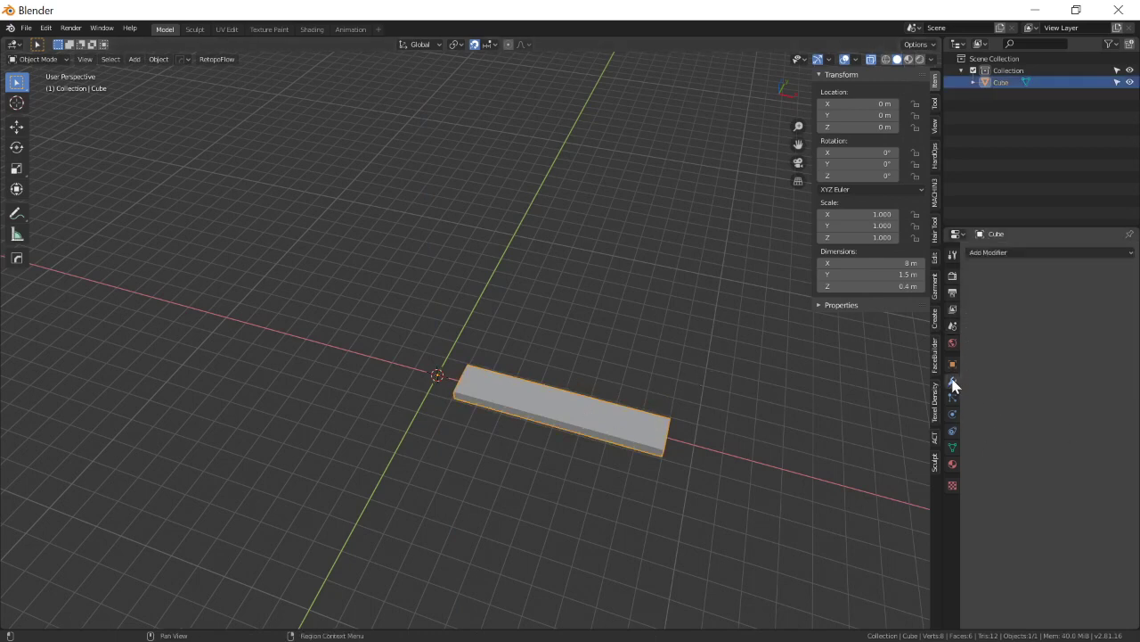
pyautogui.click(1017, 250)
pyautogui.click(927, 283)
# Set the Array modifier's count to 3.
pyautogui.moveTo(689, 347); pyautogui.dragTo(666, 348, button='middle')
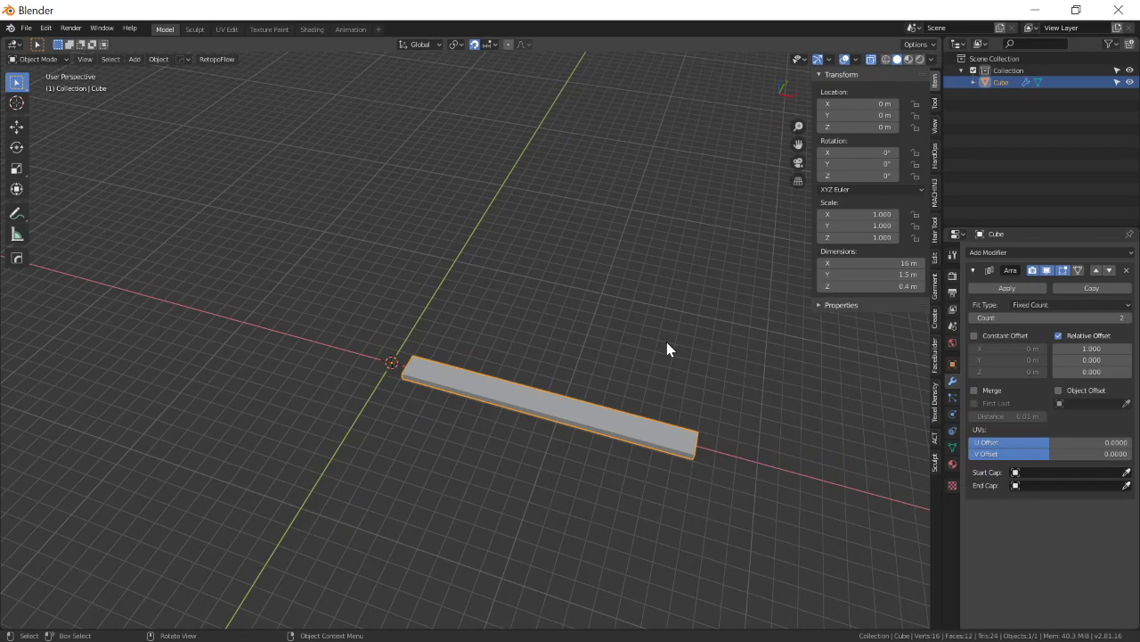
pyautogui.click(1104, 319)
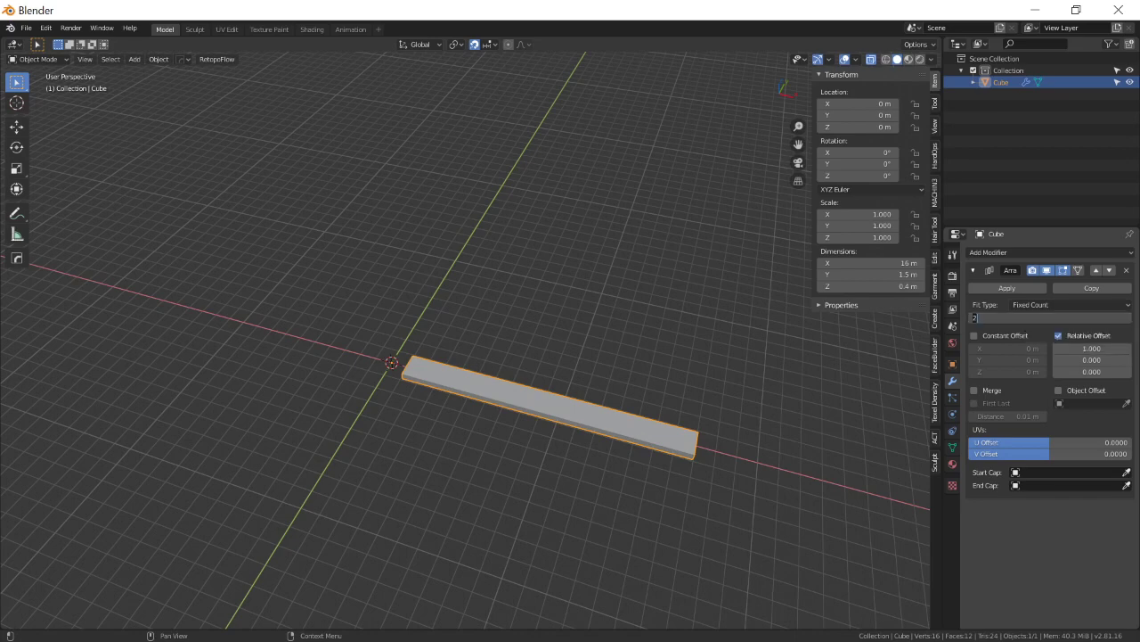
pyautogui.write('3')
pyautogui.press('Return')
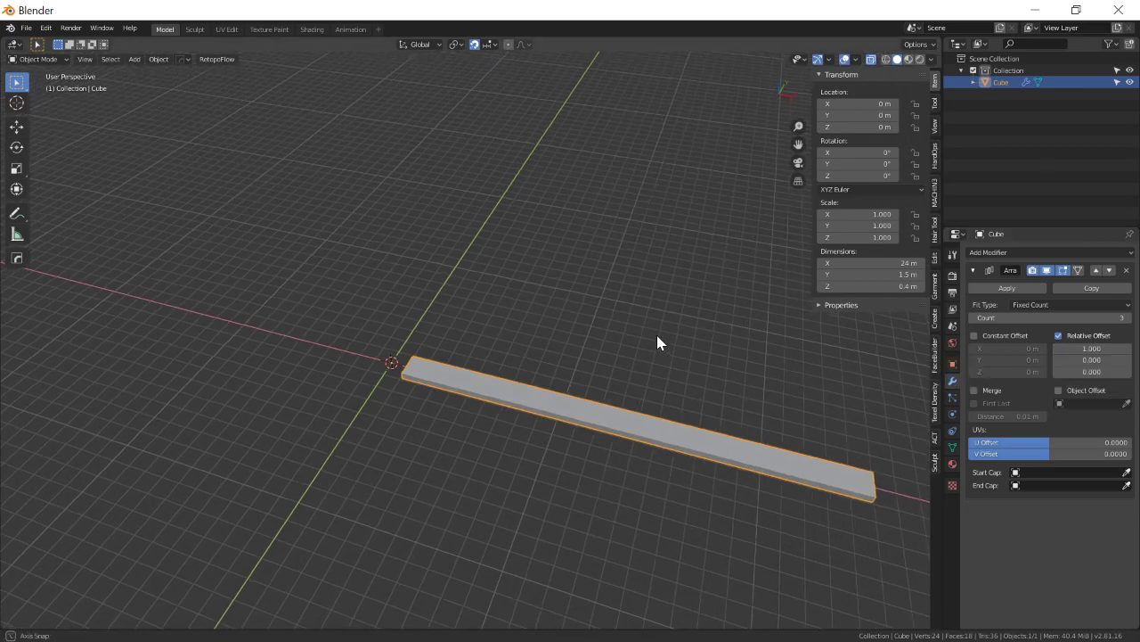
# Inspect the arrayed planks in wireframe shading, and return to solid shading.
pyautogui.press('z')
pyautogui.click(585, 331)
pyautogui.moveTo(586, 336); pyautogui.dragTo(483, 390, button='middle')
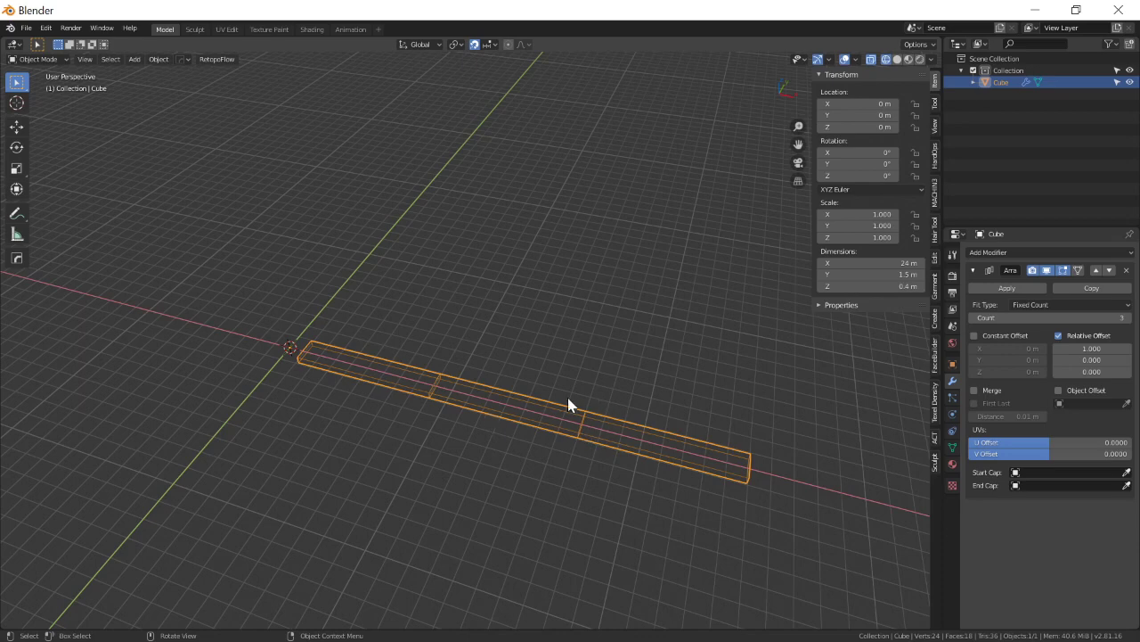
pyautogui.press('z')
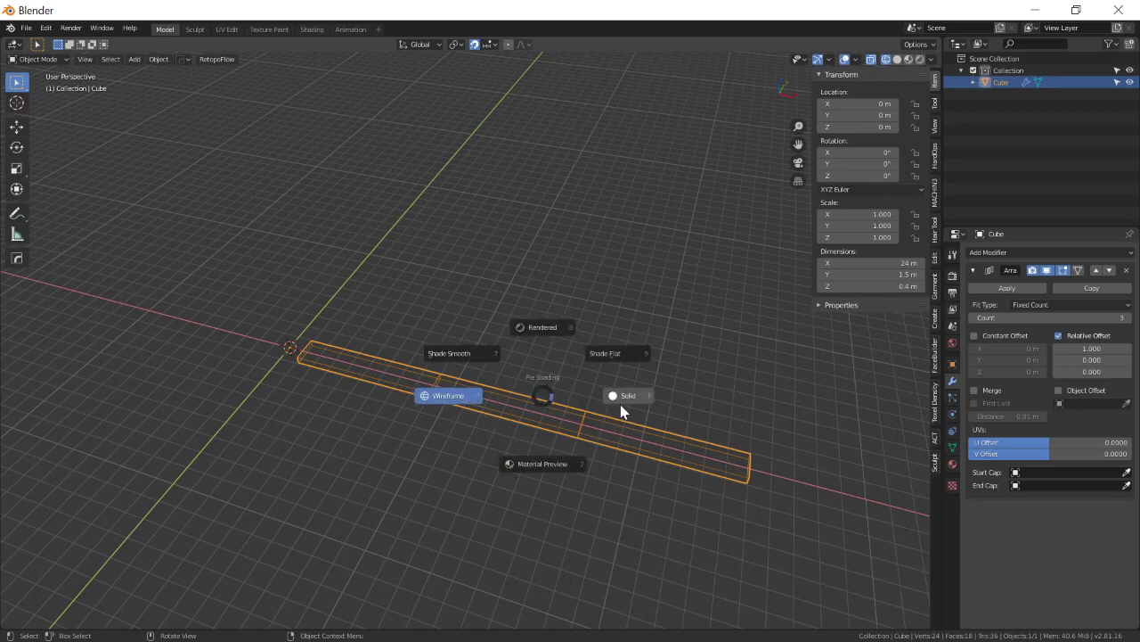
pyautogui.click(621, 410)
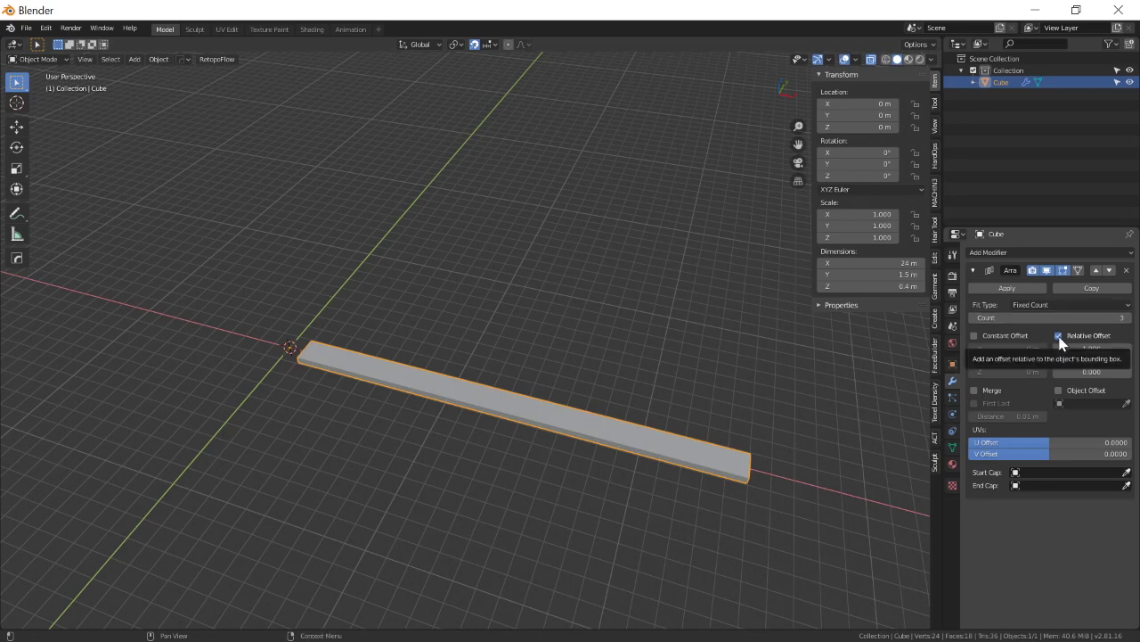
# Turn off the Array modifier's Relative Offset and set its count to 8.
pyautogui.click(1059, 337)
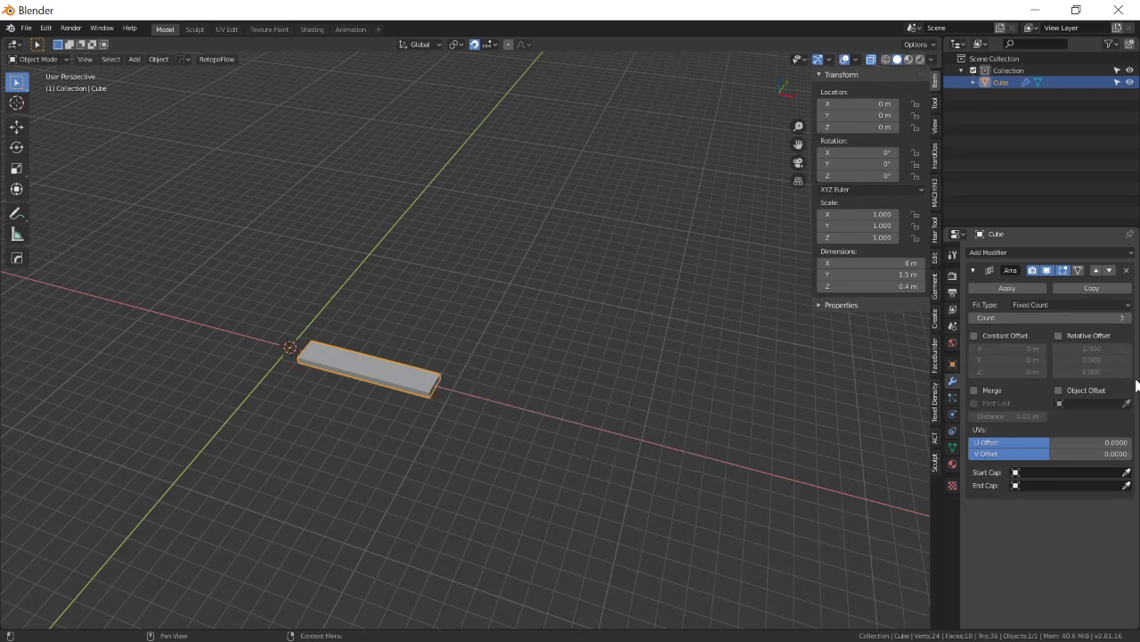
pyautogui.click(1116, 316)
pyautogui.write('8')
pyautogui.press('Return')
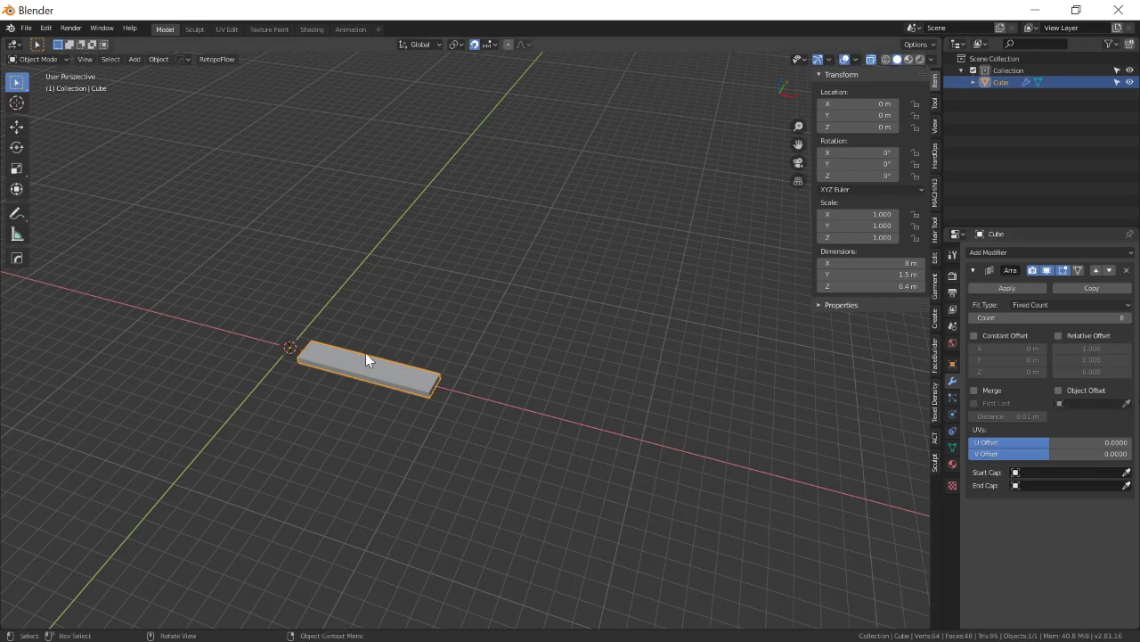
# Deselect the plank and add a Plain Axes empty at the world origin.
pyautogui.moveTo(447, 304); pyautogui.dragTo(460, 339, button='middle')
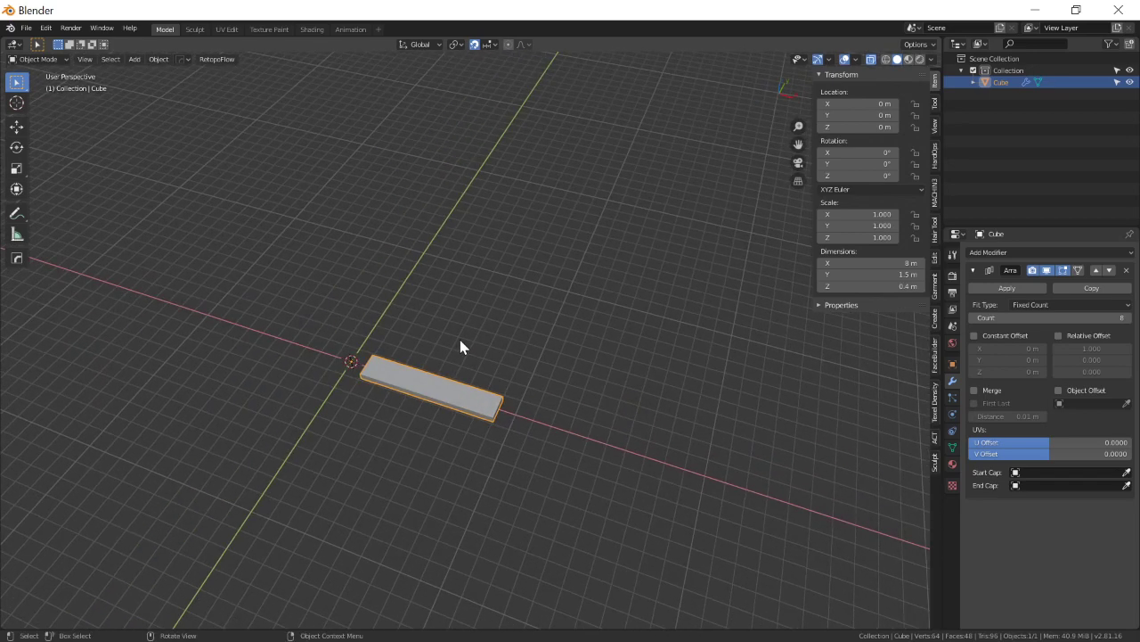
pyautogui.click(451, 286)
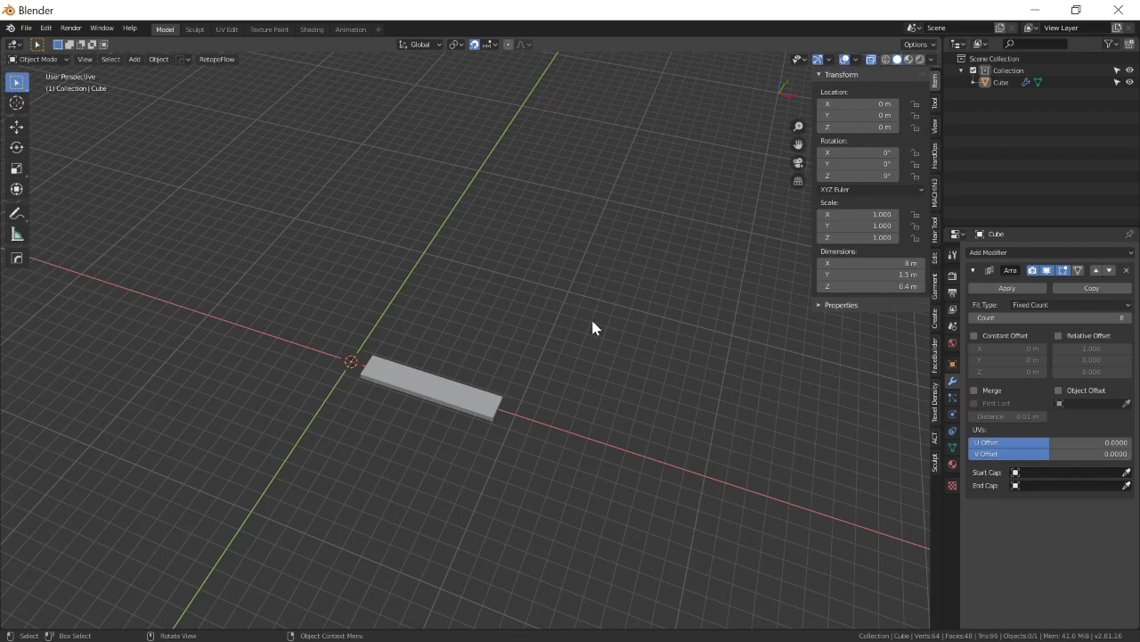
pyautogui.moveTo(458, 339); pyautogui.dragTo(461, 334, button='middle')
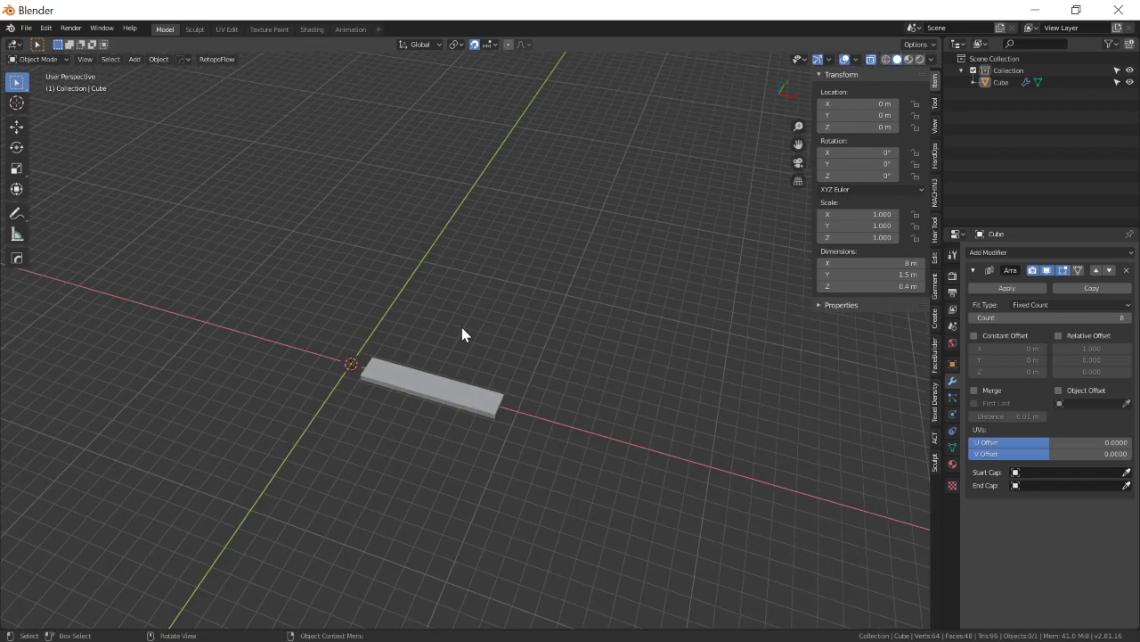
pyautogui.hotkey('shift', 'a')
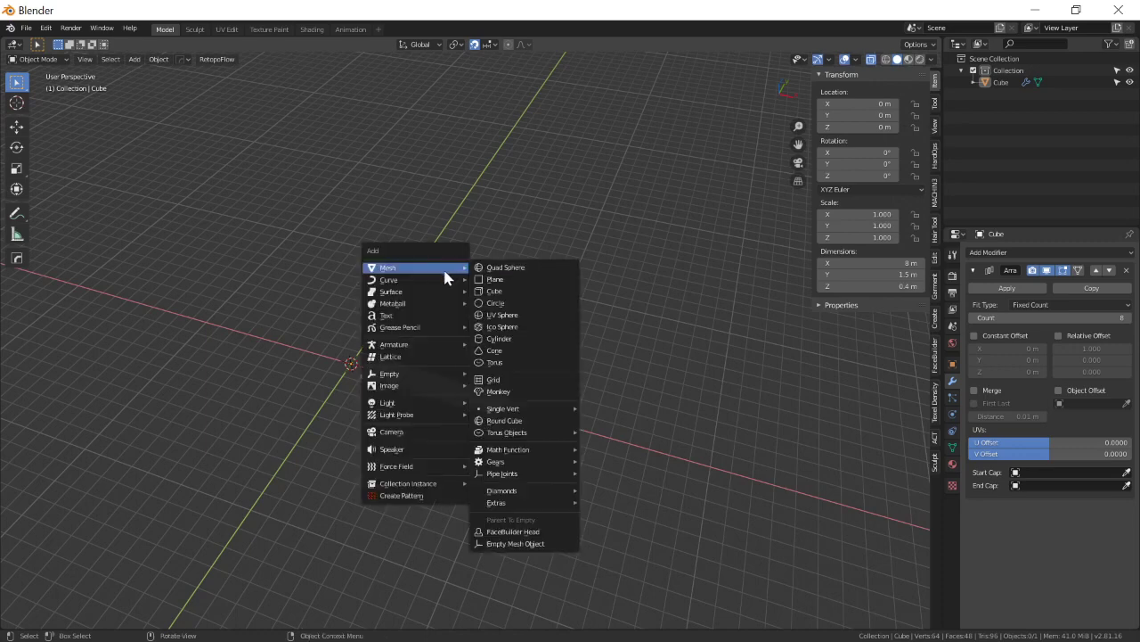
pyautogui.moveTo(407, 379)
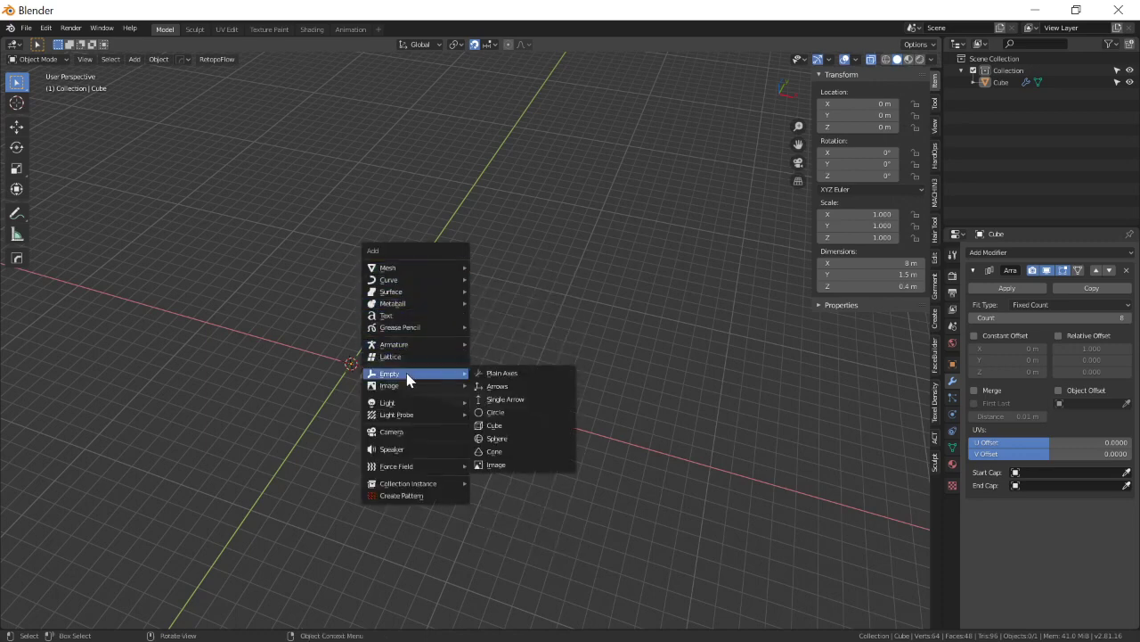
pyautogui.click(534, 378)
pyautogui.keyDown('shift'); pyautogui.moveTo(644, 363); pyautogui.dragTo(636, 339, button='middle'); pyautogui.keyUp('shift')
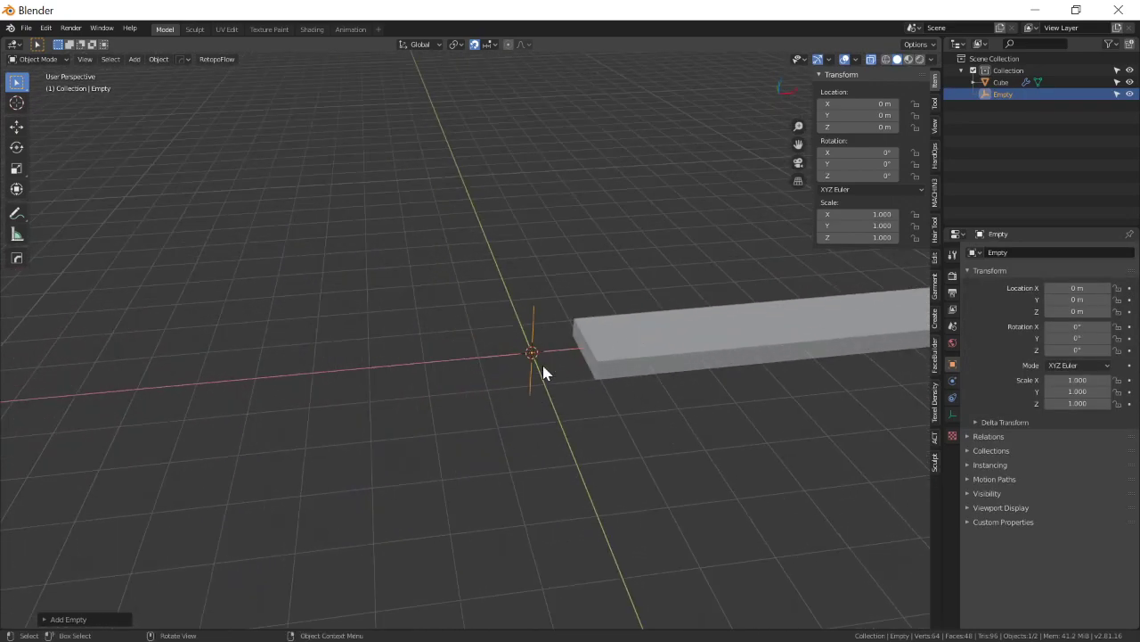
# Try moving the empty freely away from the world origin, and undo the move.
pyautogui.press('g')
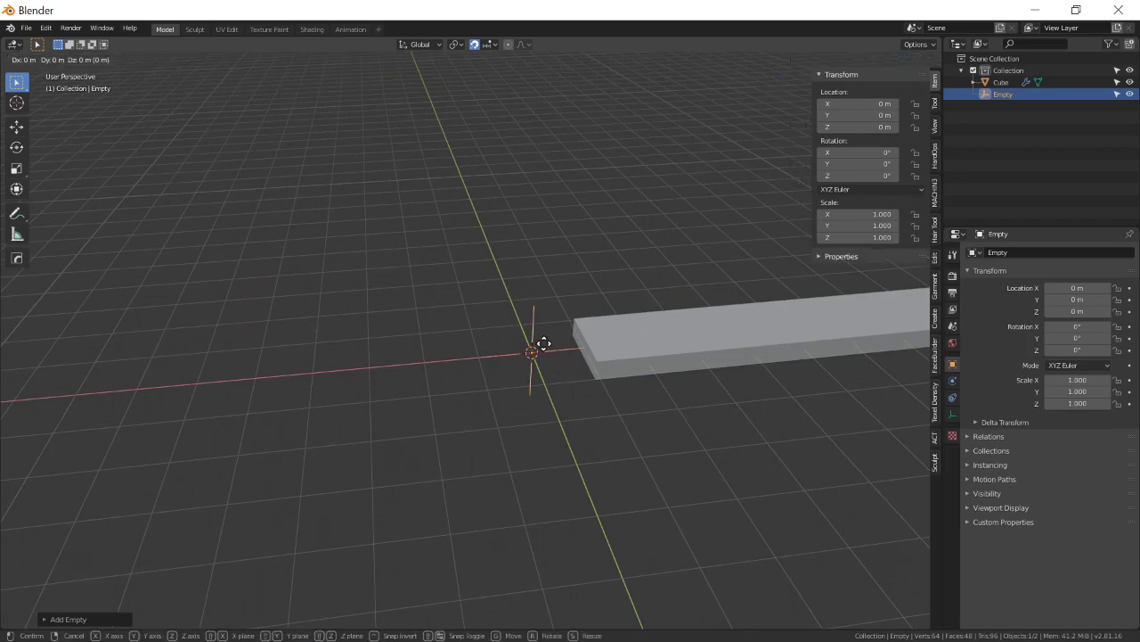
pyautogui.click(295, 297)
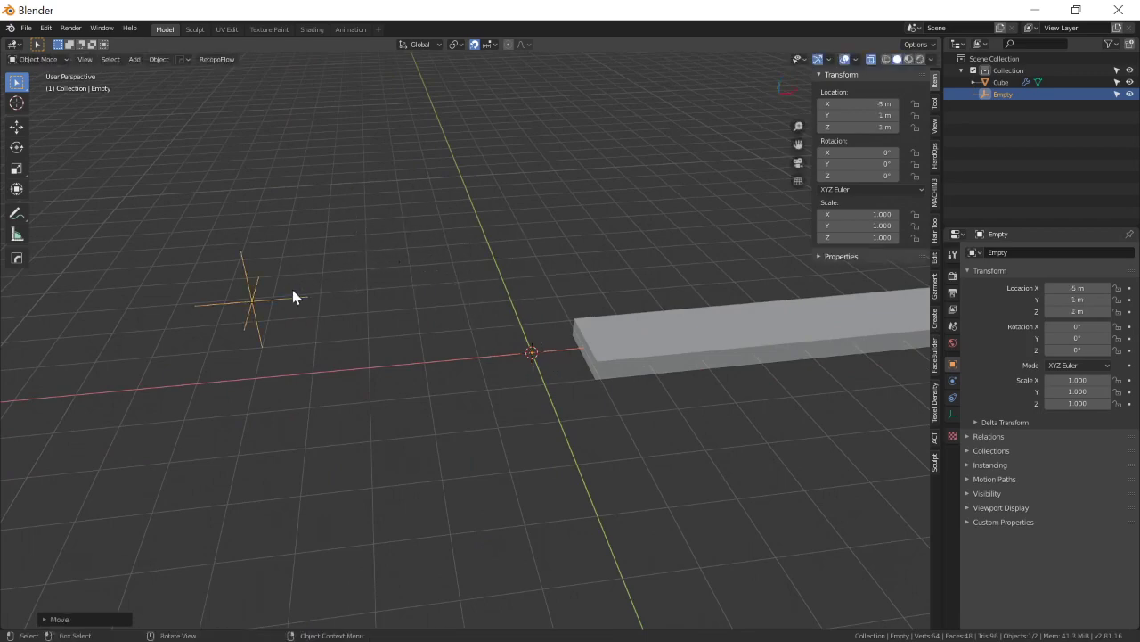
pyautogui.hotkey('ctrl', 'z')
pyautogui.scroll(-3, 502, 383)
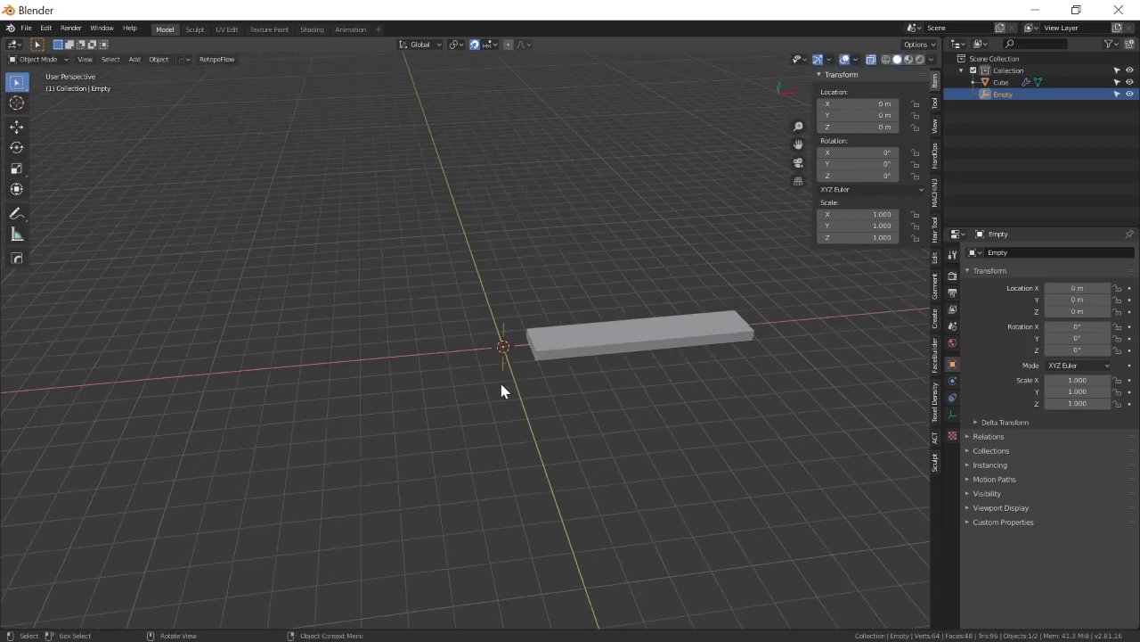
# Turn off snapping.
pyautogui.keyDown('shift'); pyautogui.moveTo(632, 361); pyautogui.dragTo(545, 383, button='middle'); pyautogui.keyUp('shift')
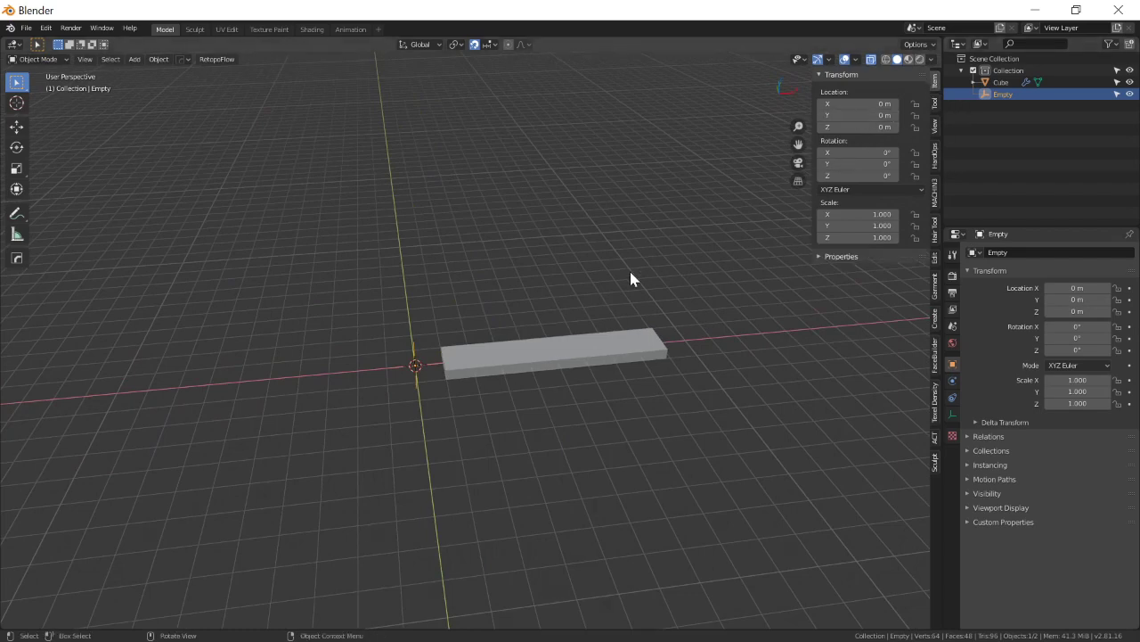
pyautogui.moveTo(502, 302); pyautogui.dragTo(519, 187, button='middle')
pyautogui.hotkey('shift', 'Tab')
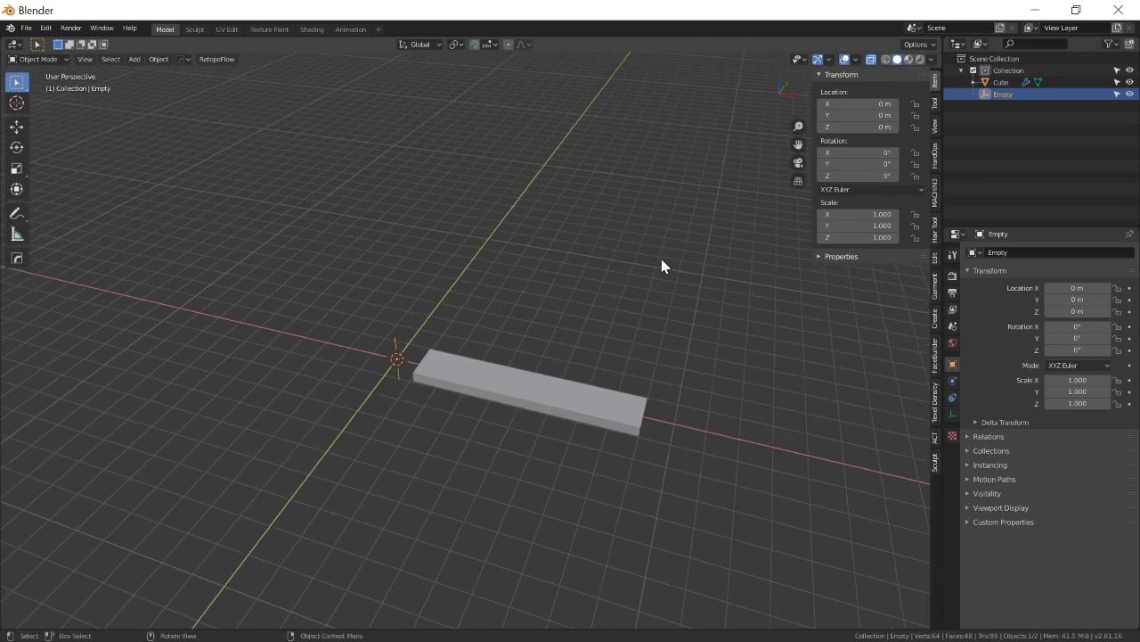
# Enable Object Offset in the plank's Array modifier and assign the empty as its offset object.
pyautogui.click(604, 412)
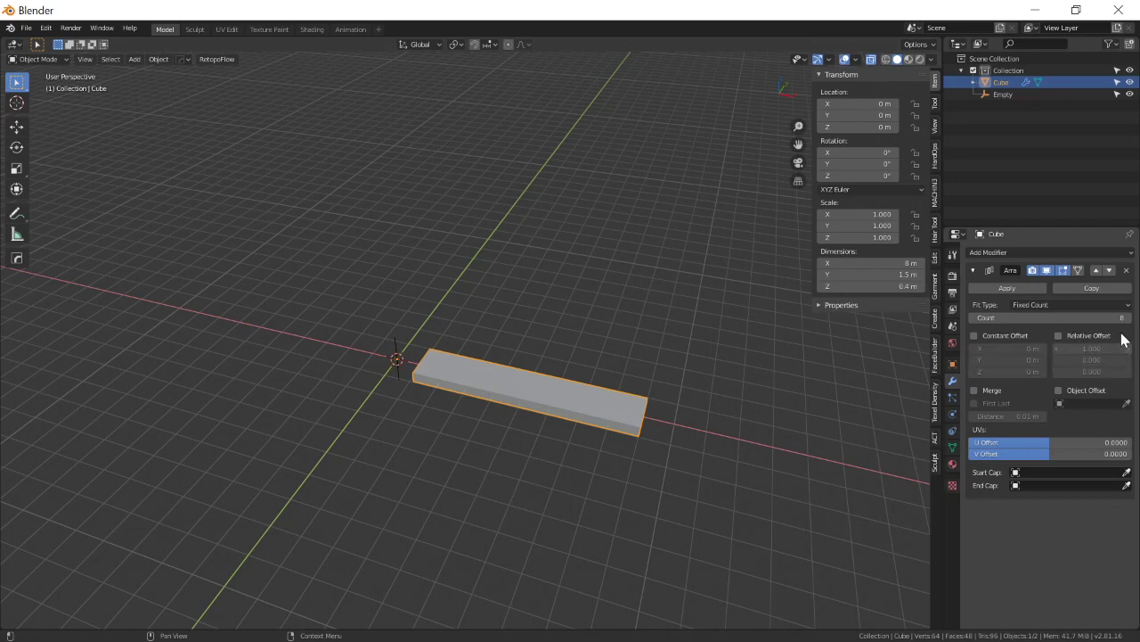
pyautogui.click(1058, 391)
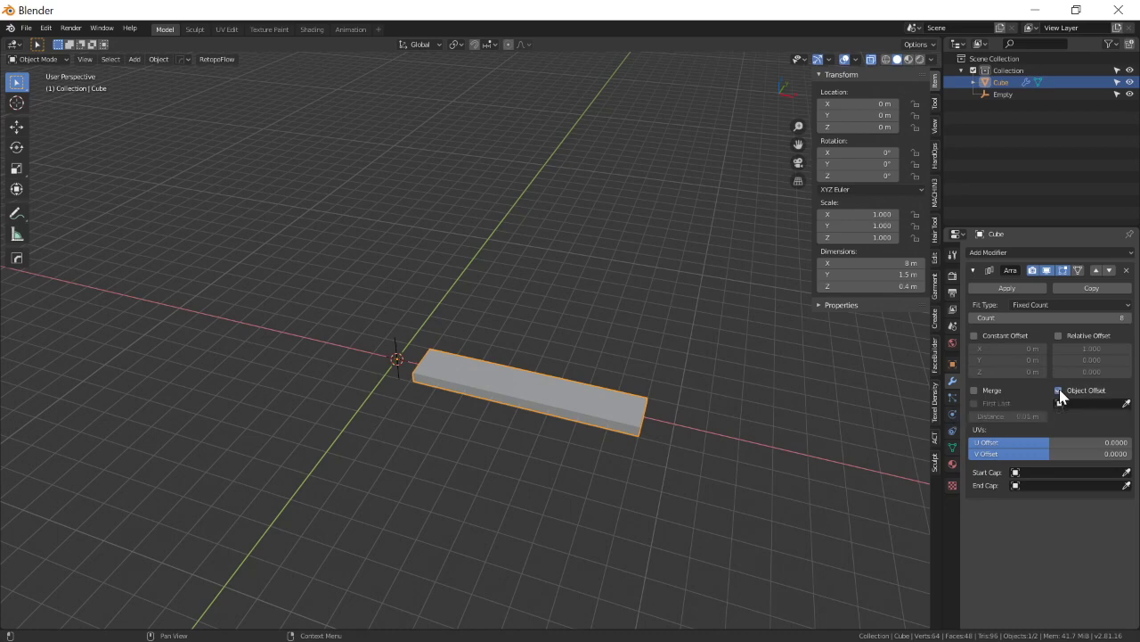
pyautogui.click(1127, 404)
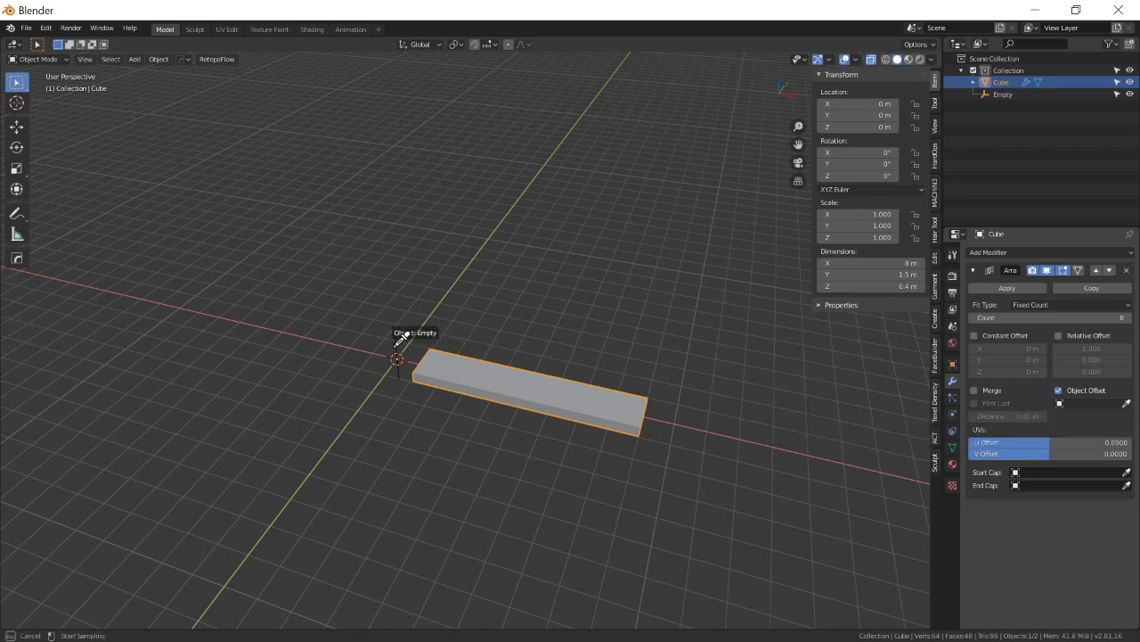
pyautogui.press('Escape')
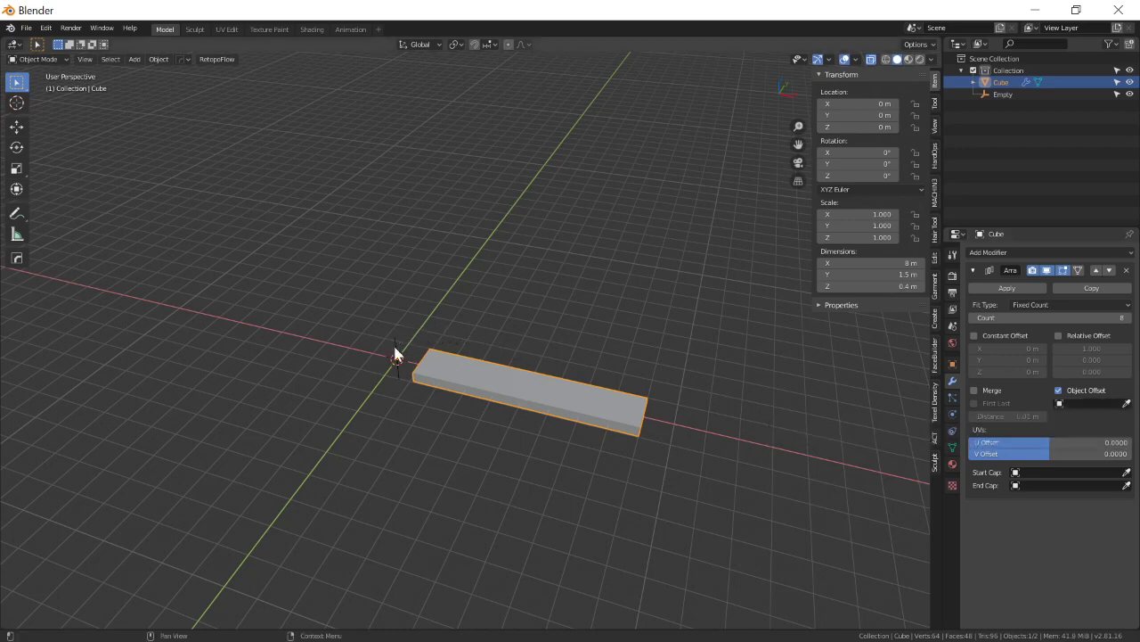
pyautogui.click(1076, 403)
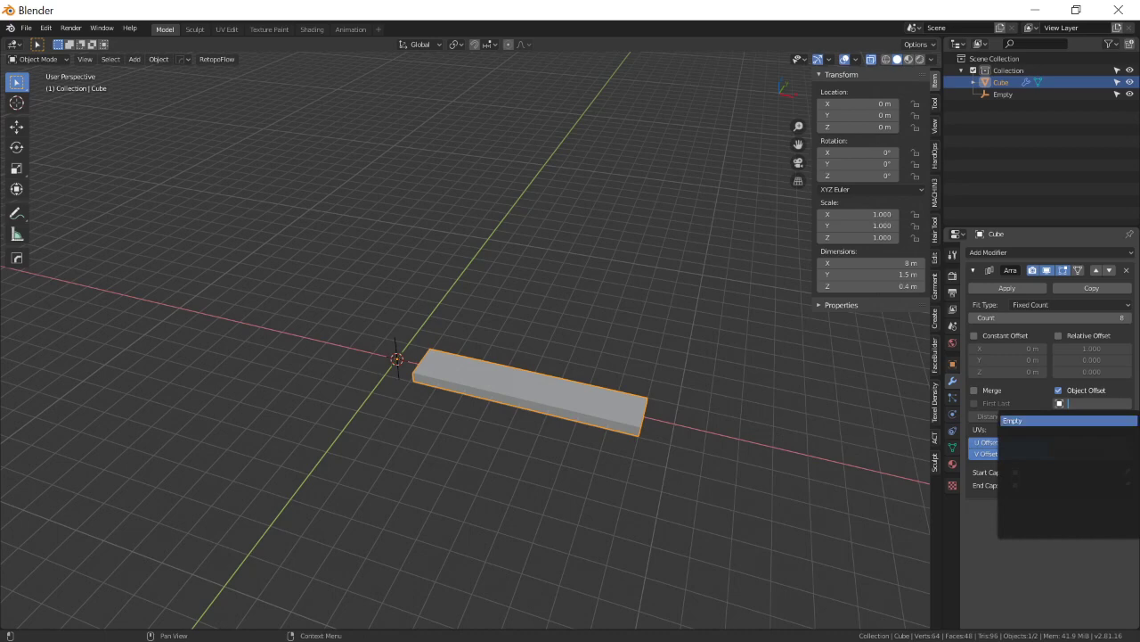
pyautogui.click(1047, 420)
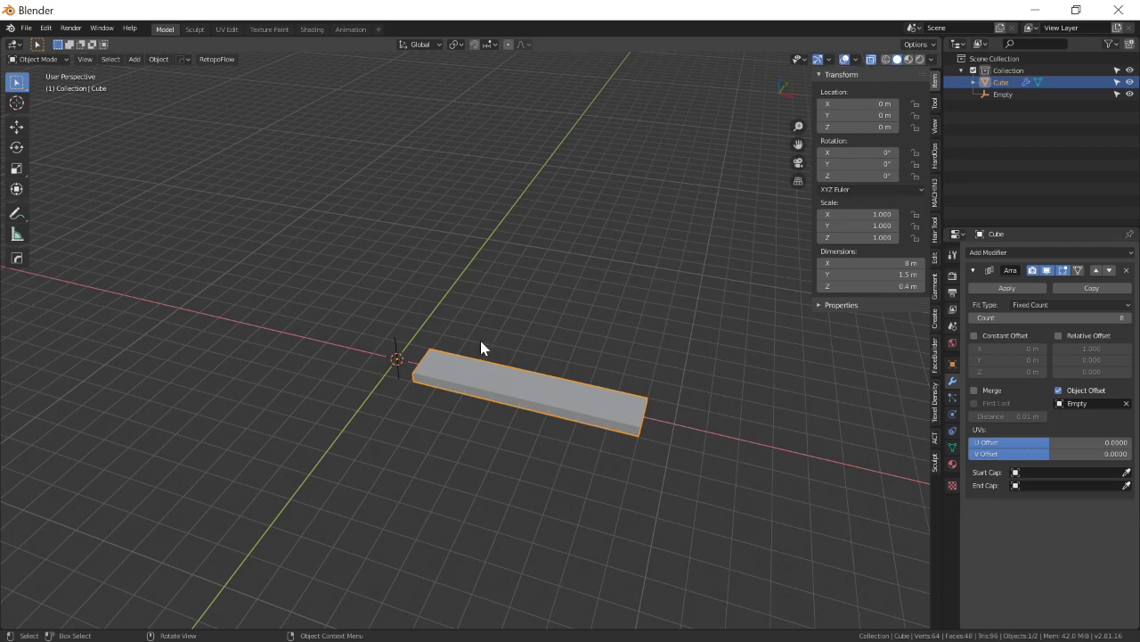
# Rotate the empty about the Z axis and set its Z rotation to exactly 45°.
pyautogui.click(398, 351)
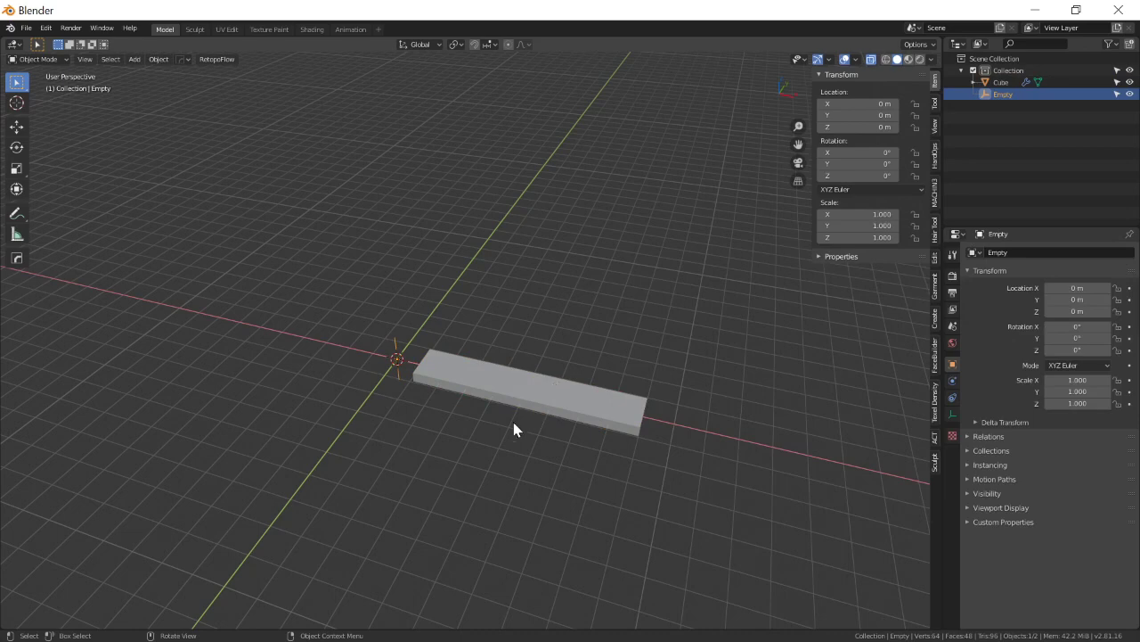
pyautogui.press('r')
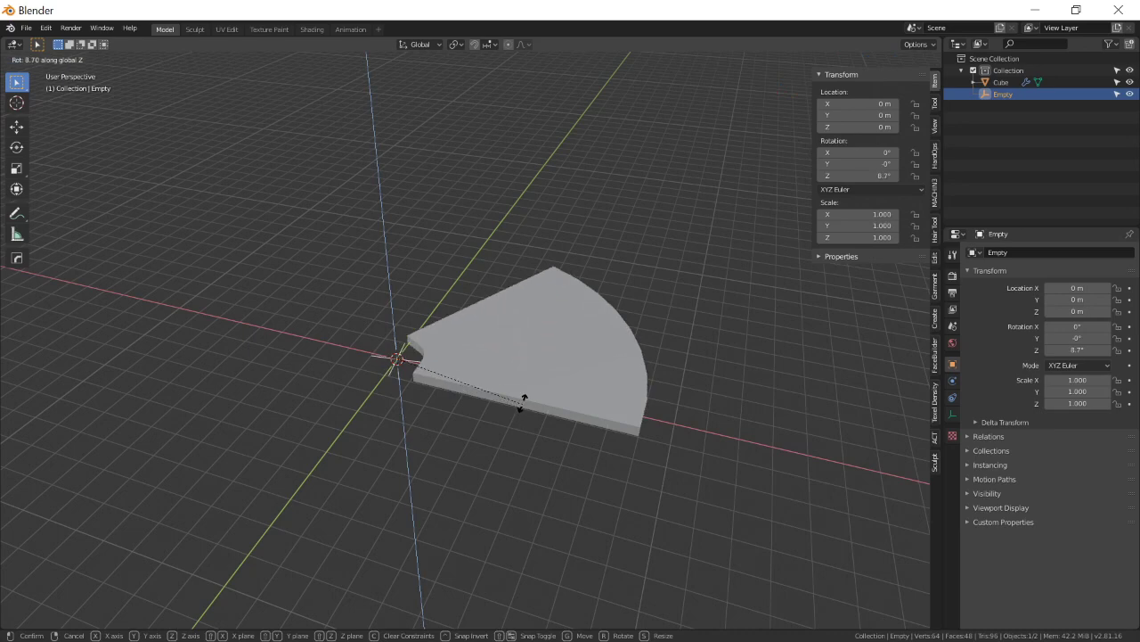
pyautogui.click(488, 332)
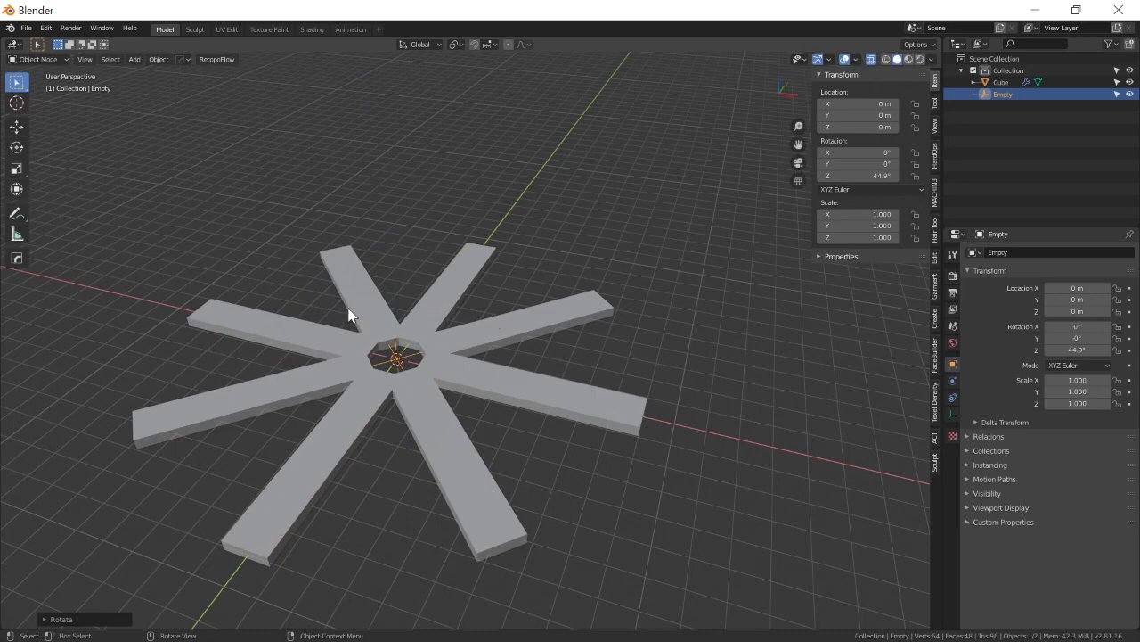
pyautogui.click(877, 176)
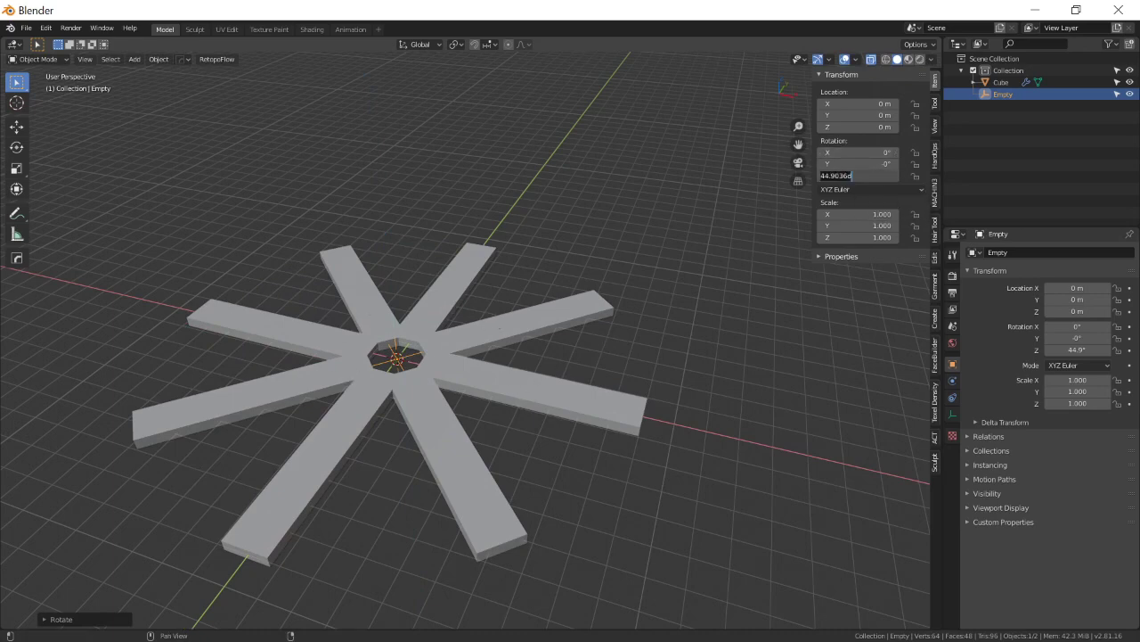
pyautogui.write('45')
pyautogui.press('Return')
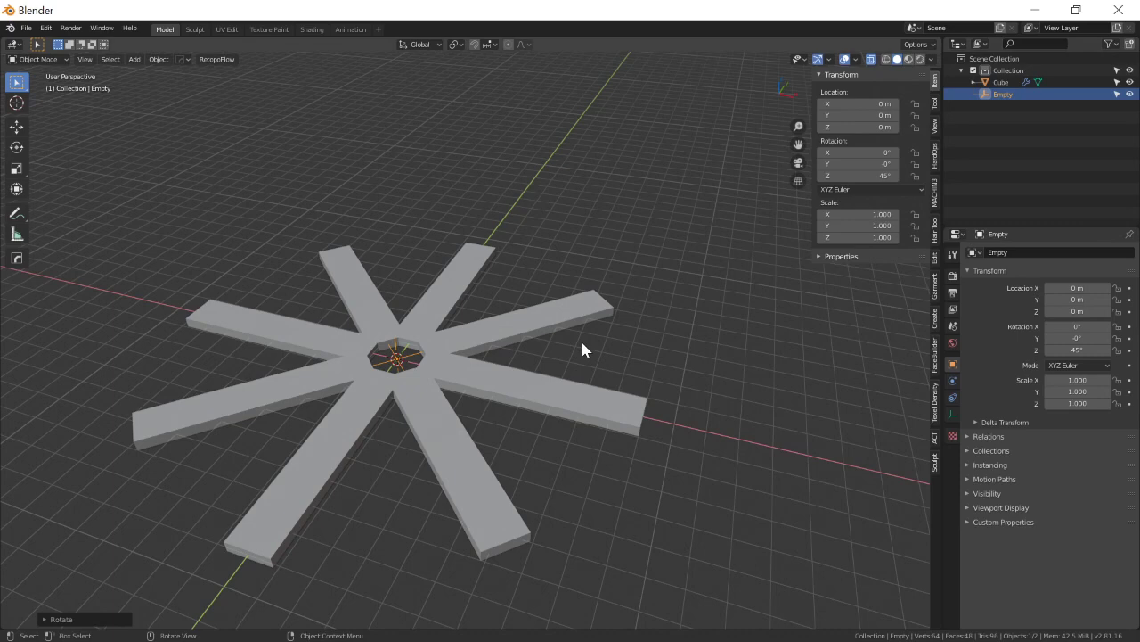
# Move the empty up along the Z axis by about 1.85 m to spread the planks into a spiral.
pyautogui.moveTo(657, 398)
pyautogui.mouseDown(button='middle')
pyautogui.moveTo(634, 384)
pyautogui.moveTo(653, 393)
pyautogui.mouseUp(button='middle')
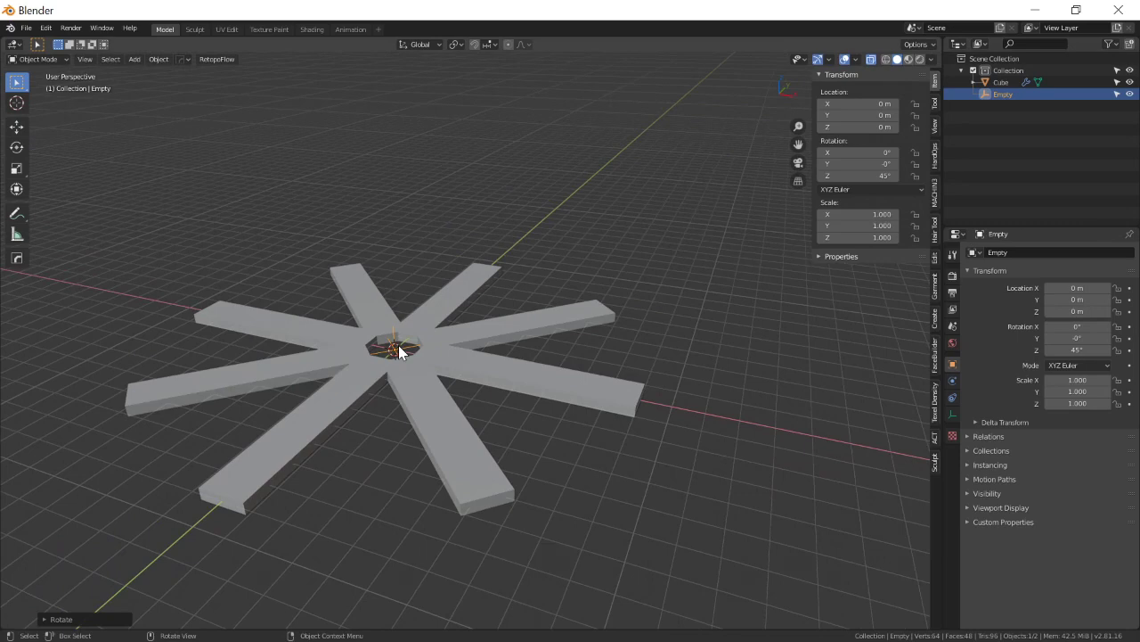
pyautogui.press('g')
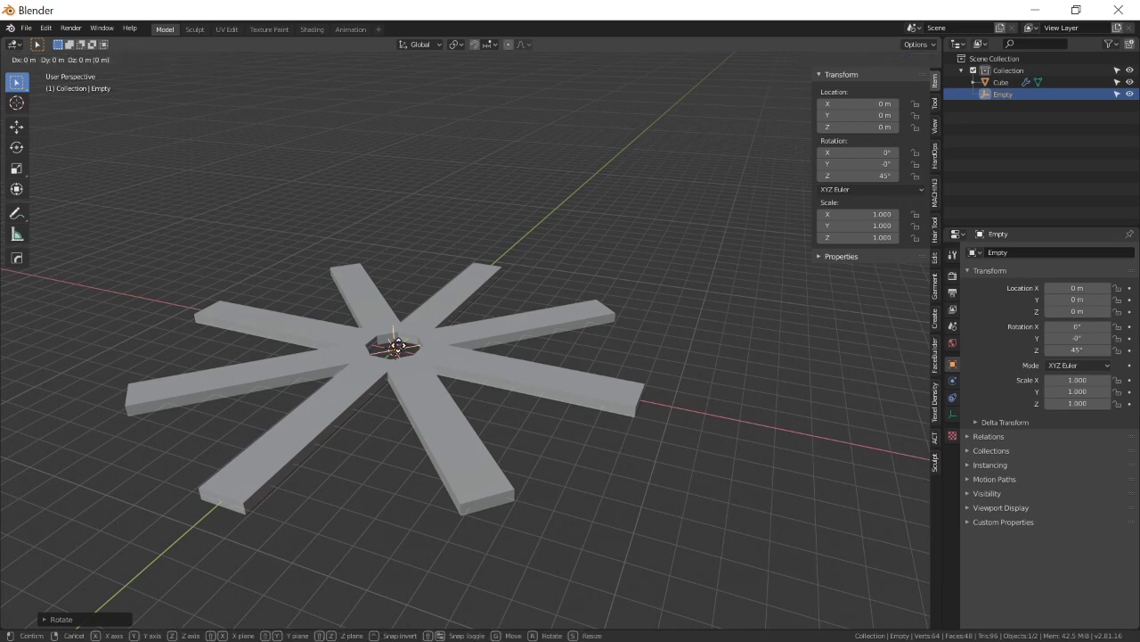
pyautogui.press('z')
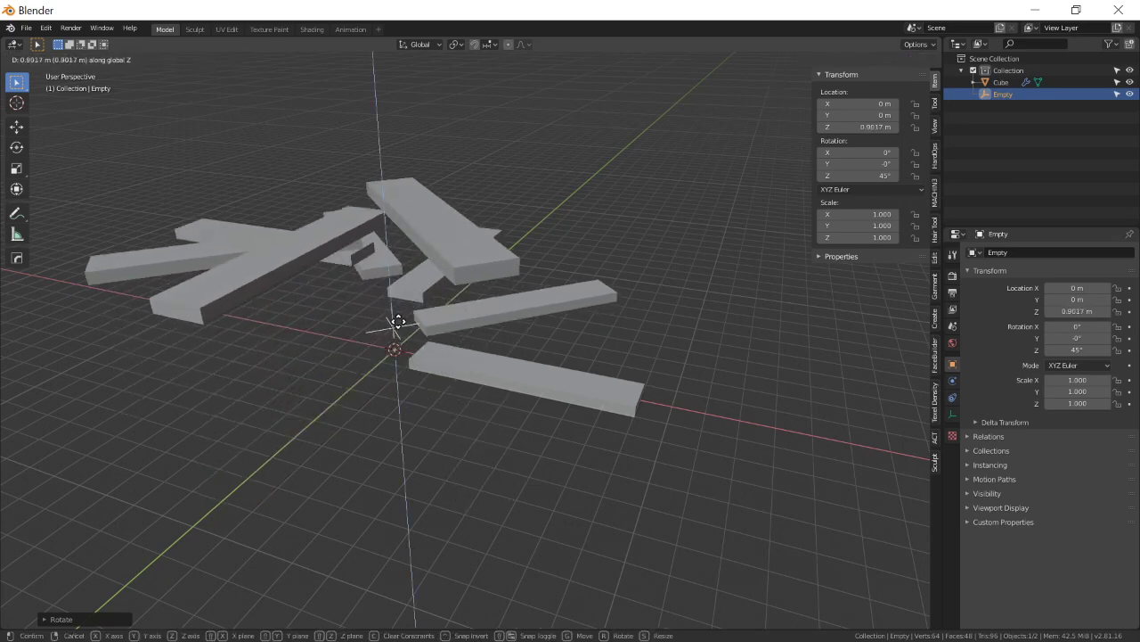
pyautogui.click(403, 301)
pyautogui.moveTo(403, 300); pyautogui.dragTo(344, 385, button='middle')
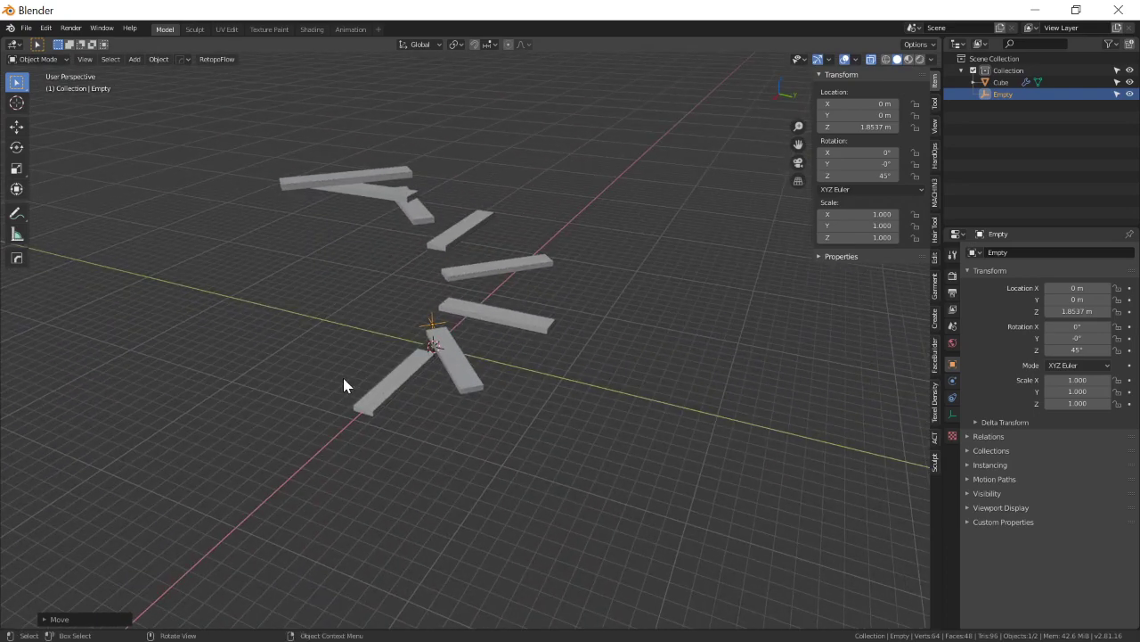